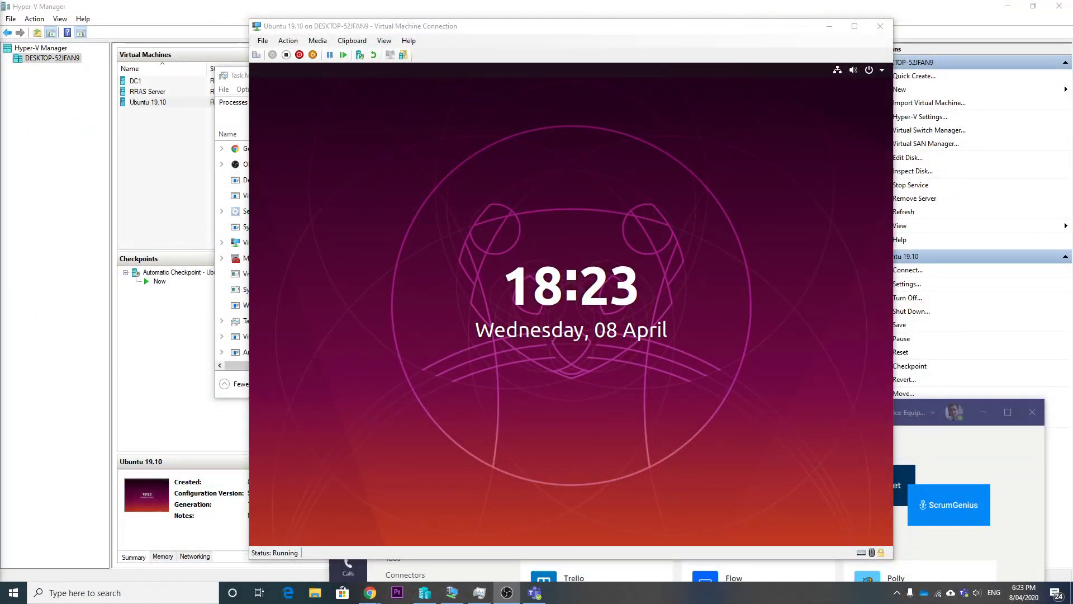
- Unlock the Ubuntu session with the account password, then close Settings and the Software Updater
click(578, 438)
drag(565, 497, 659, 328)
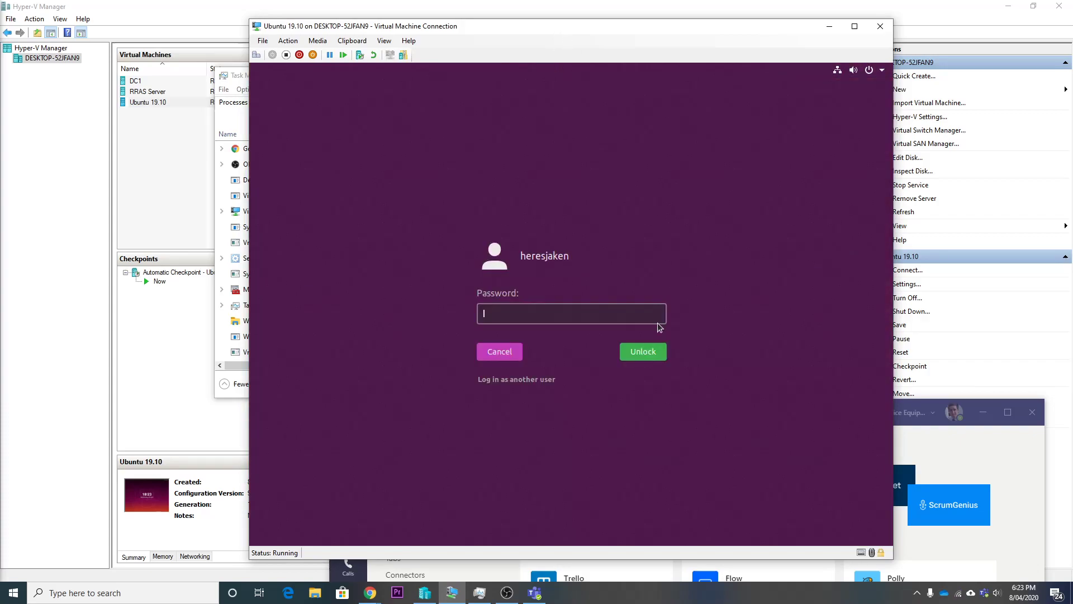
text(passw)
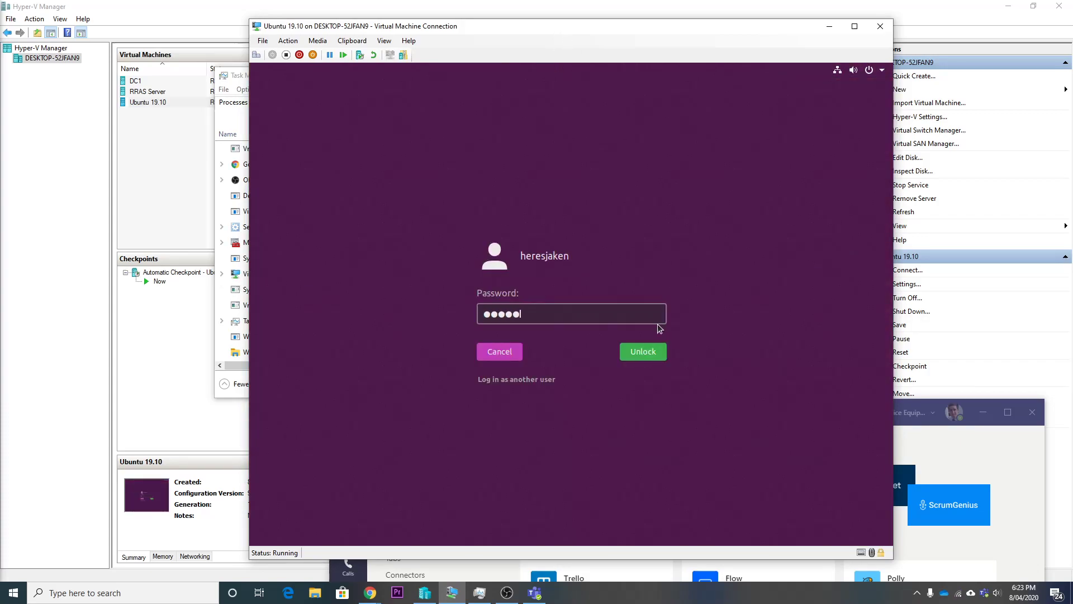
text(ord1)
key(Return)
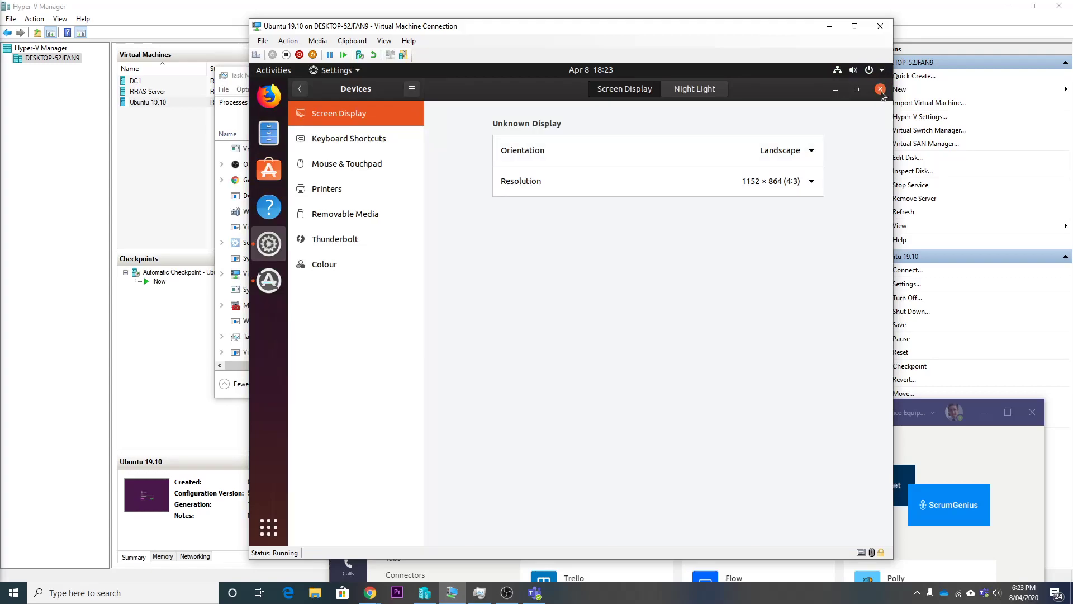
click(880, 90)
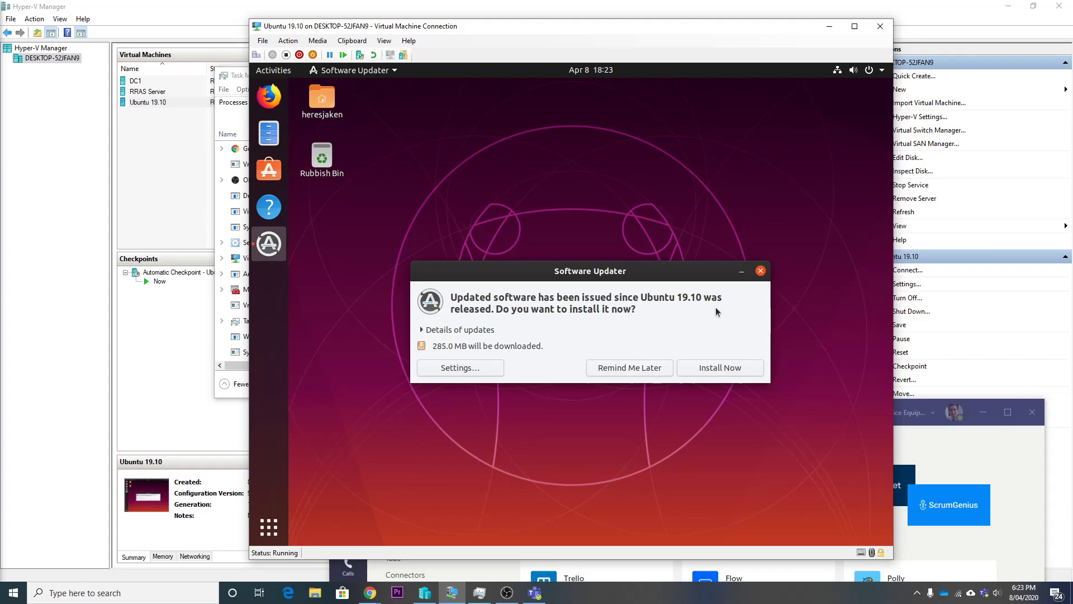
click(760, 270)
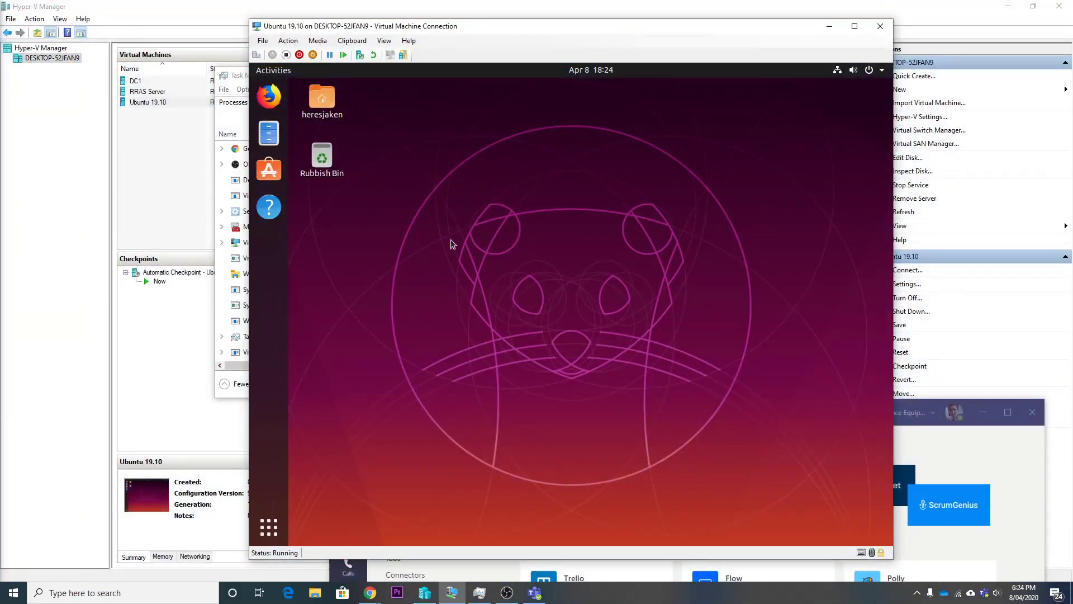
- Launch Firefox and browse to portal.office.com, fixing a typo in the address
click(269, 97)
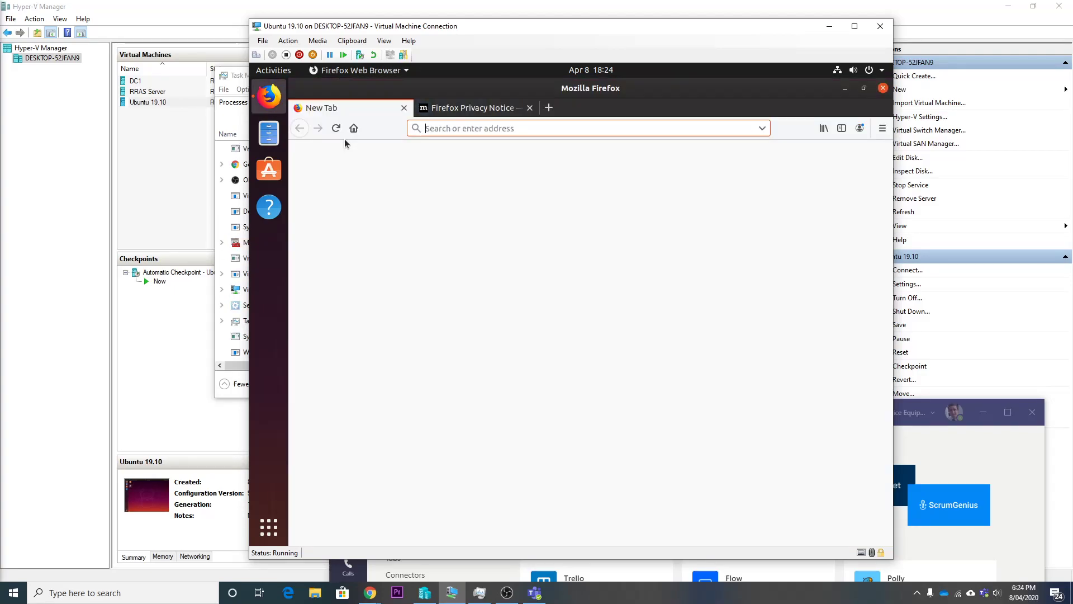
text(p)
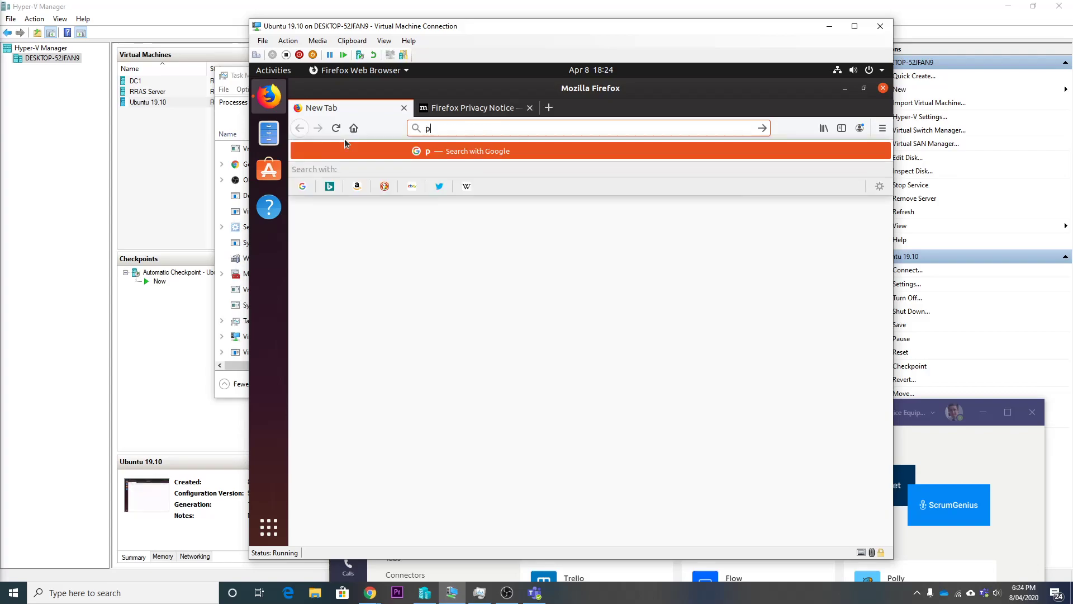
text(o)
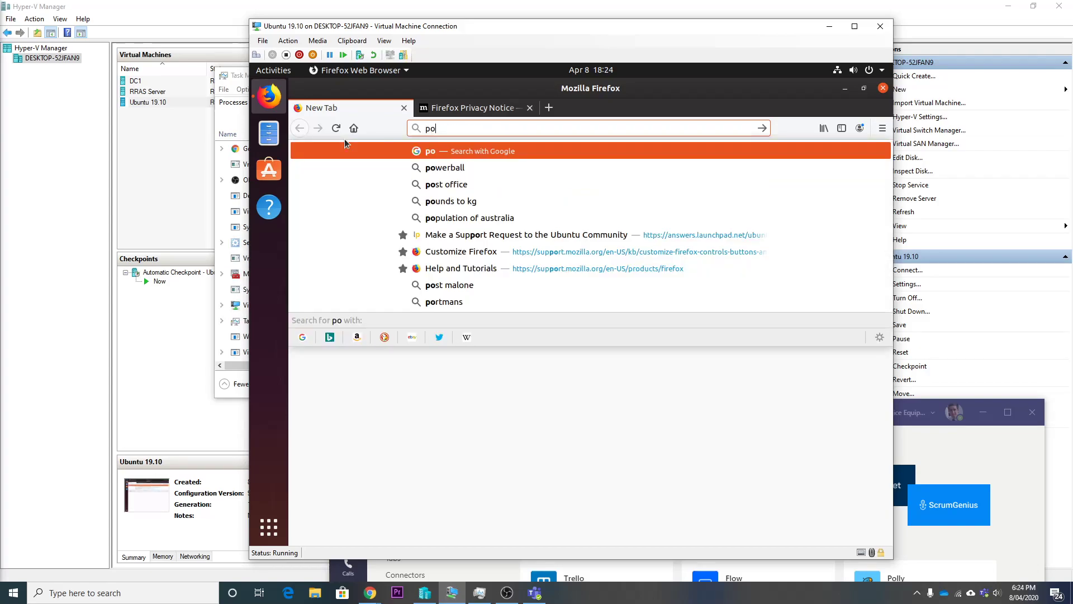
text(rtal.)
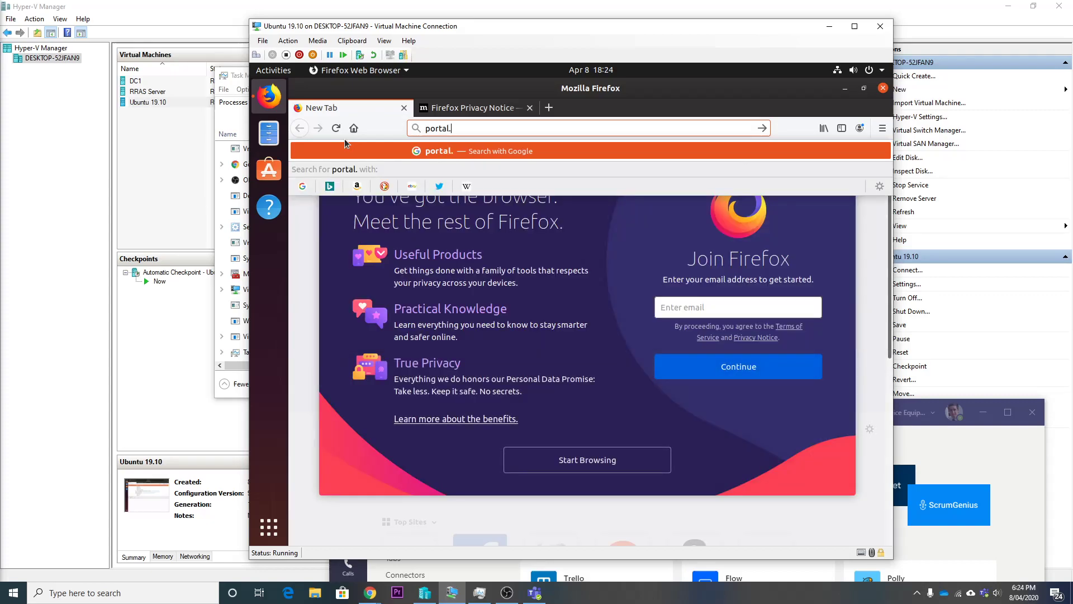
text(offic.e)
key(BackSpace)
key(BackSpace)
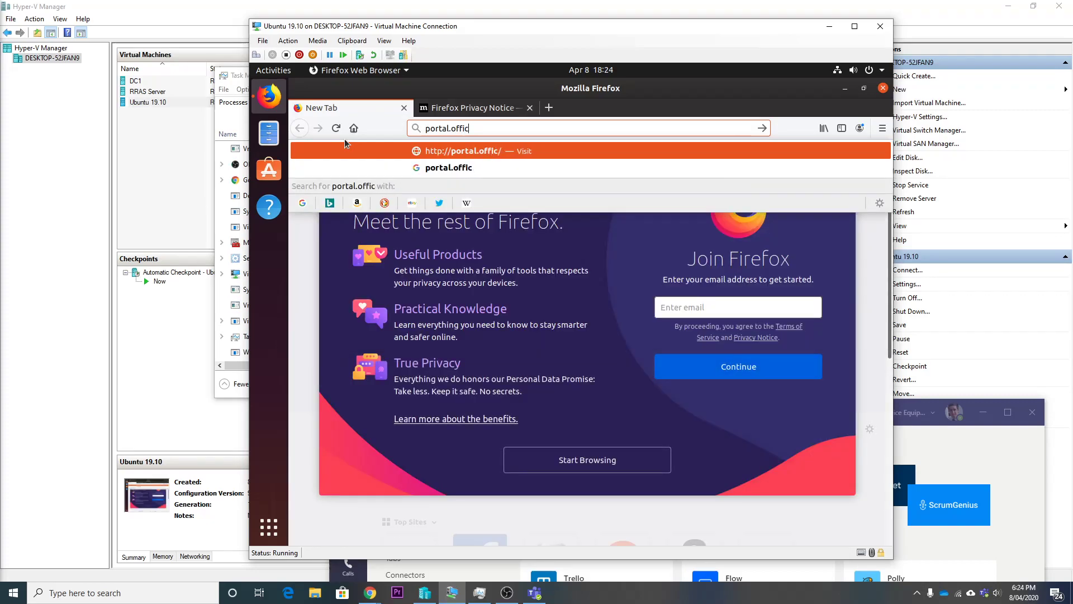
text(e.com)
key(Return)
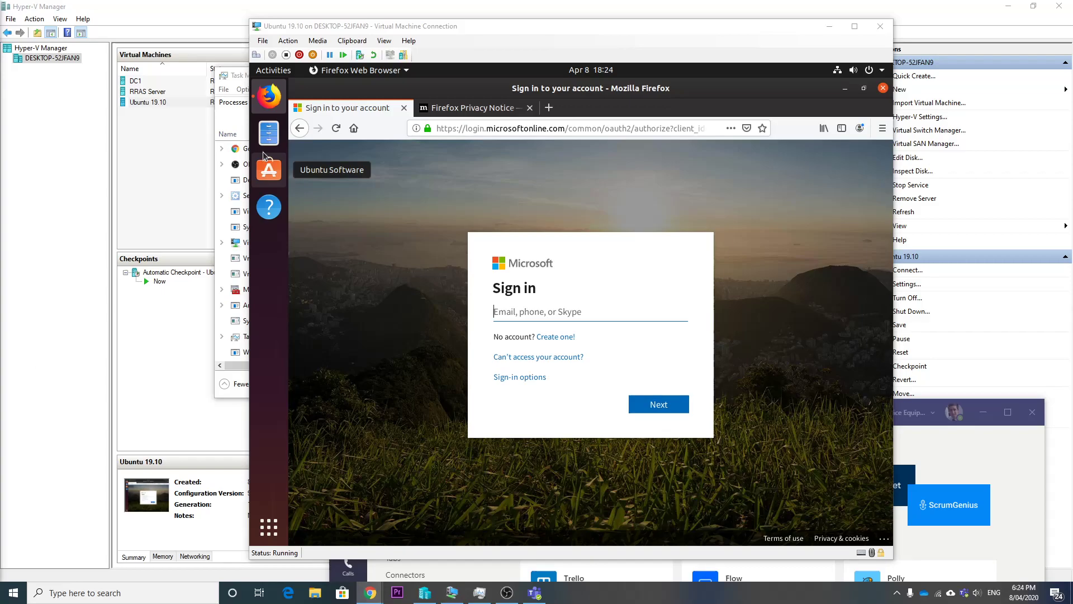
- Enter the tenant admin account e-mail in the Microsoft sign-in field and continue
click(623, 345)
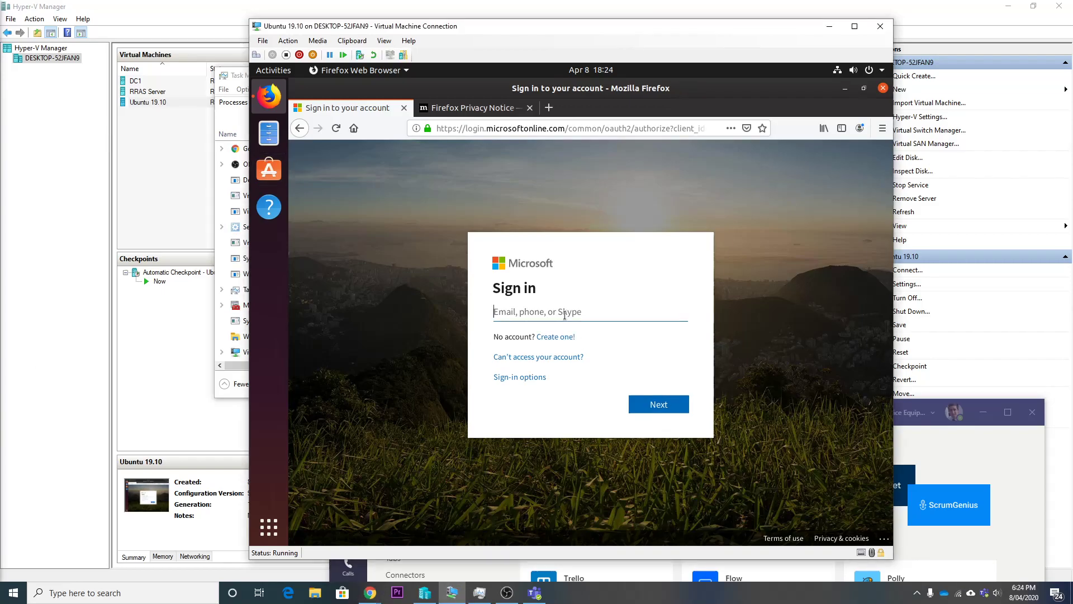
click(353, 40)
click(366, 54)
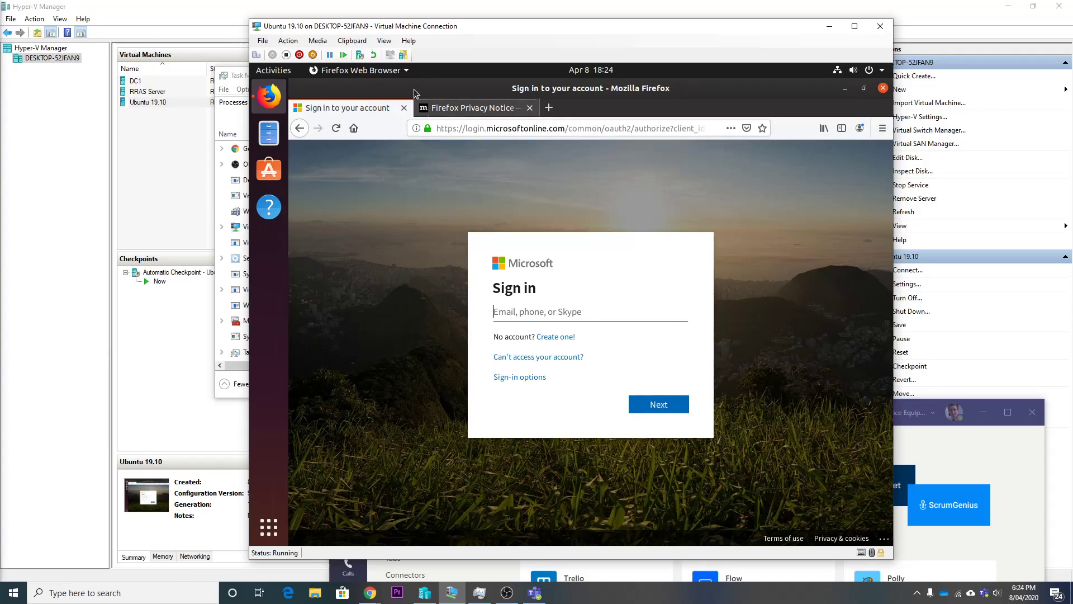
click(353, 41)
click(366, 53)
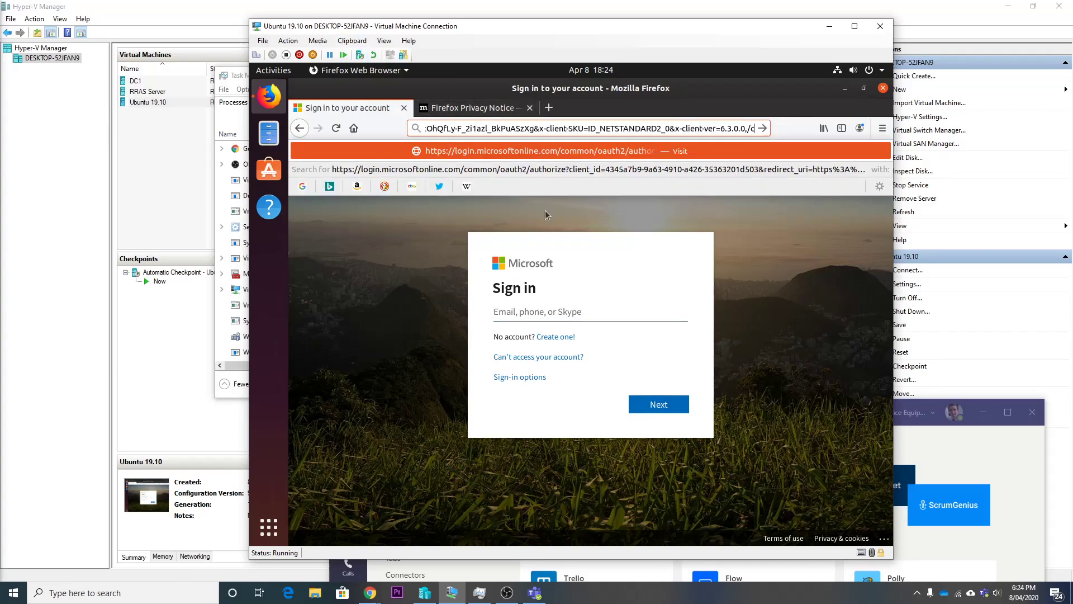
click(606, 280)
click(584, 313)
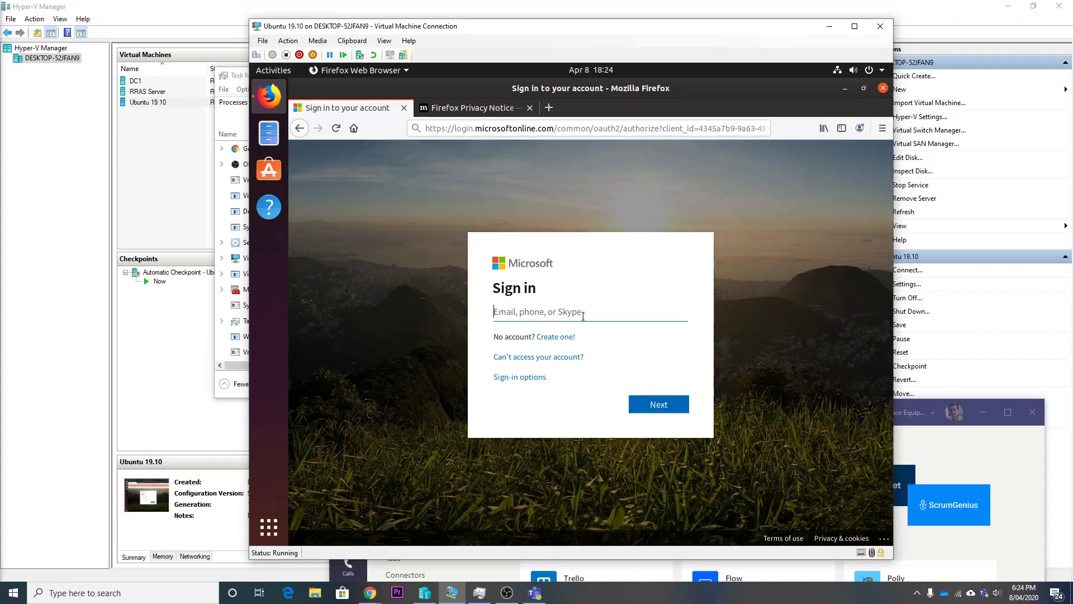
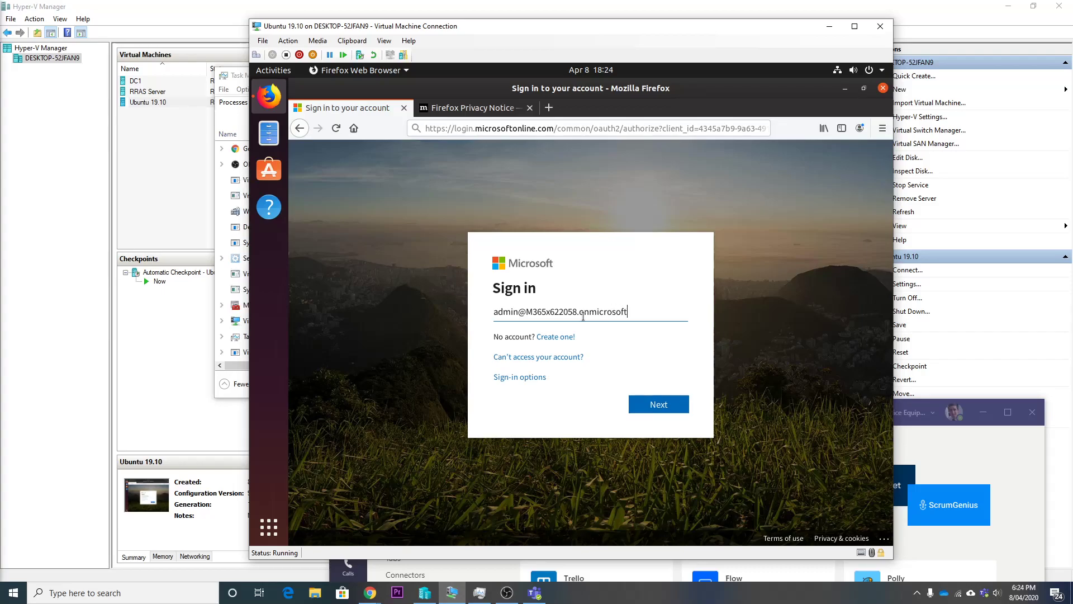
key(Return)
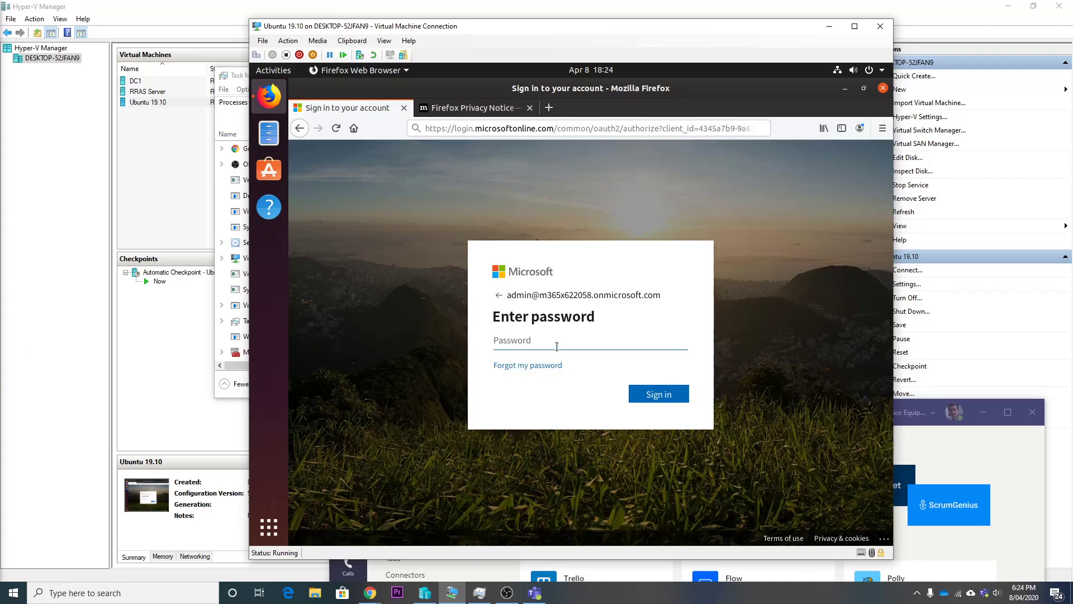
- Enter the admin account password, sign in, and decline saving the login in Firefox
text(•)
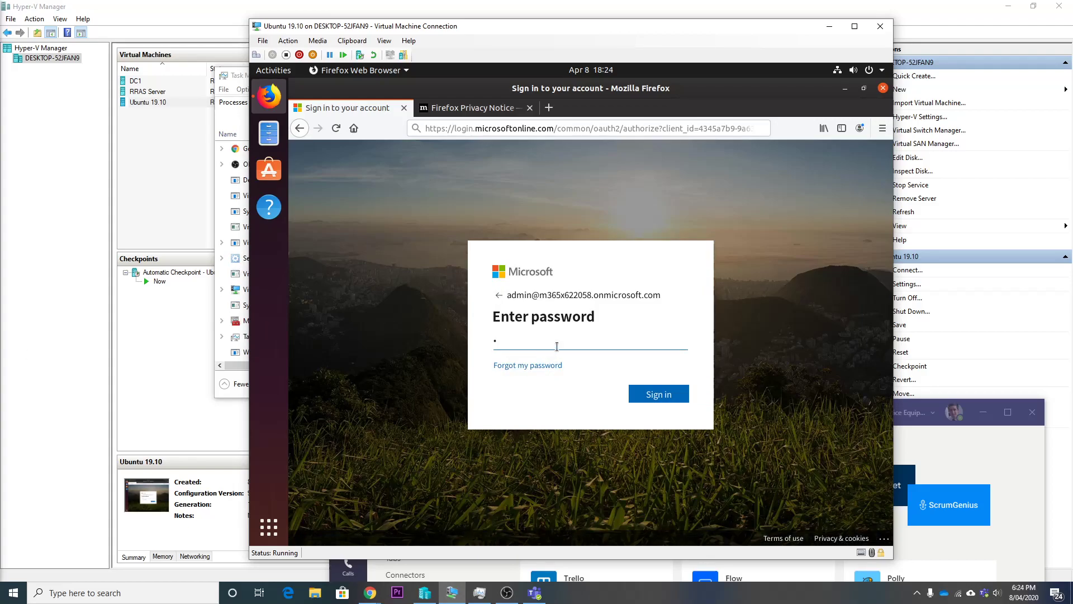
text(••)
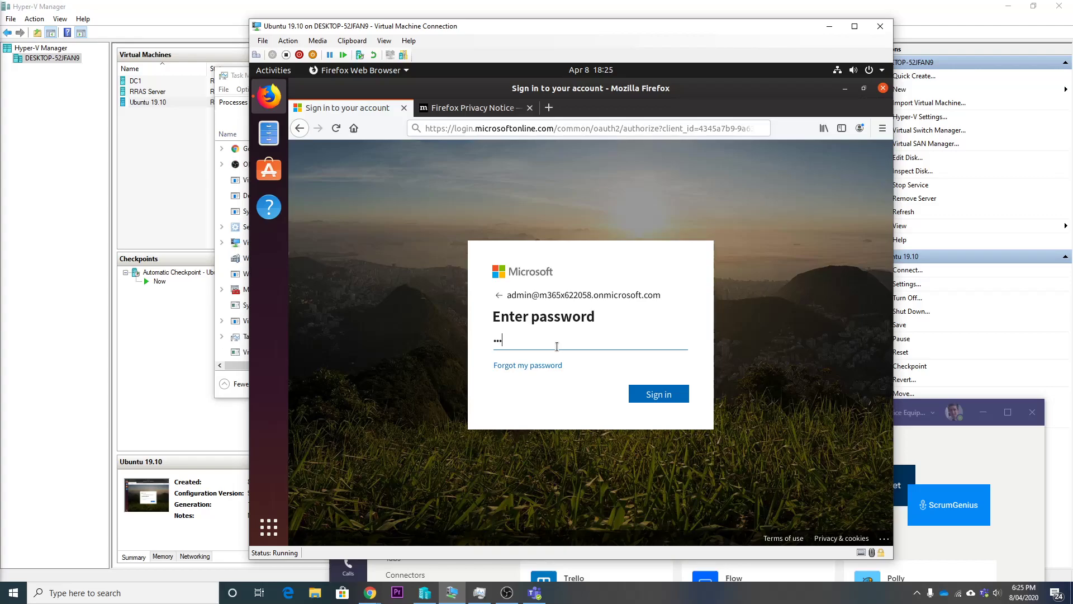
key(BackSpace)
key(BackSpace)
key(BackSpace)
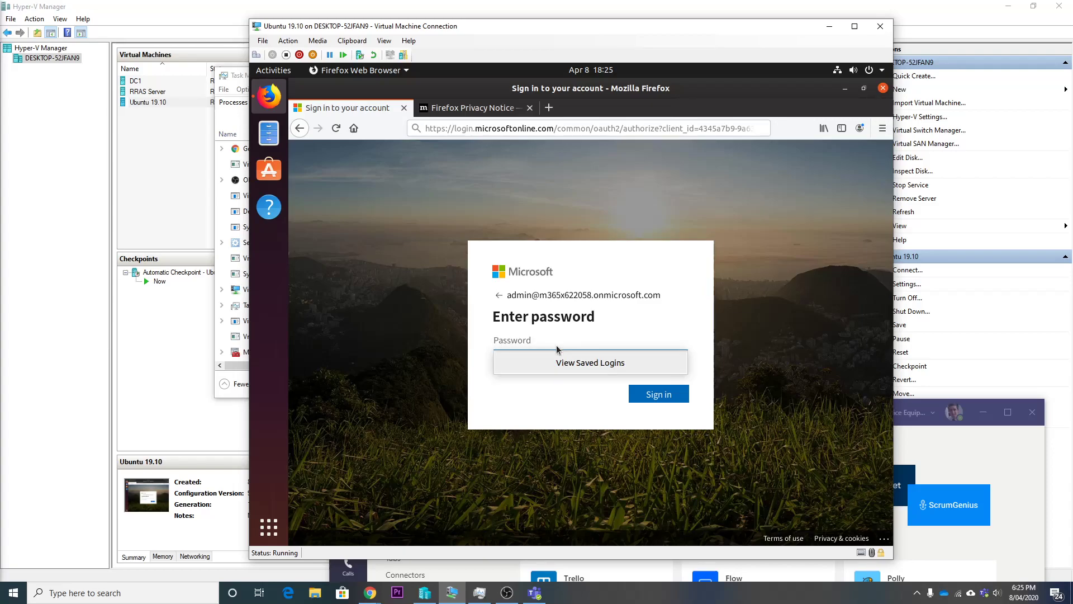
text(Pa)
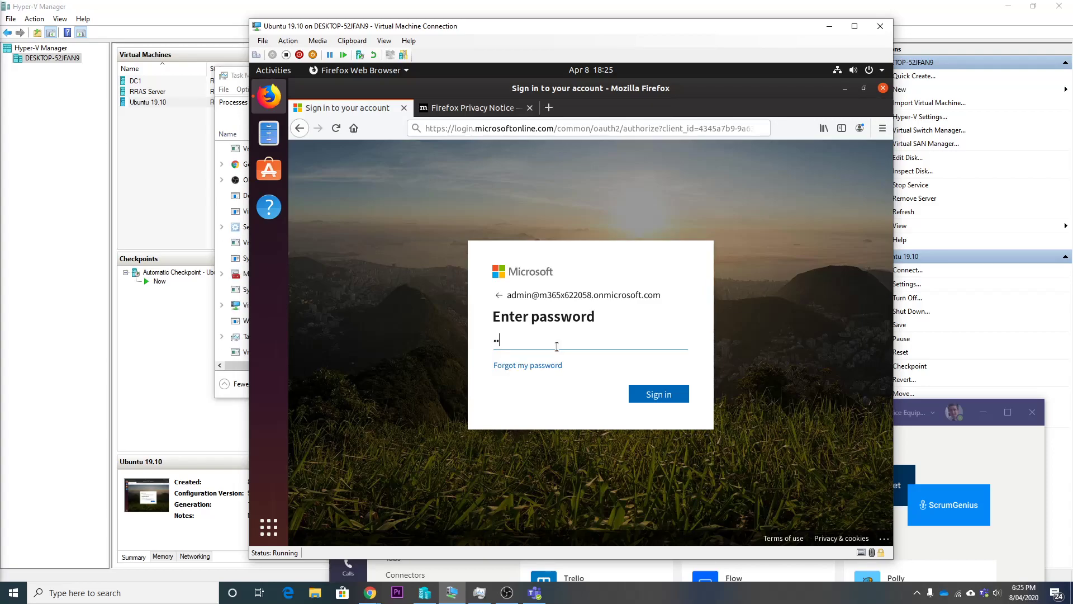
text($$)
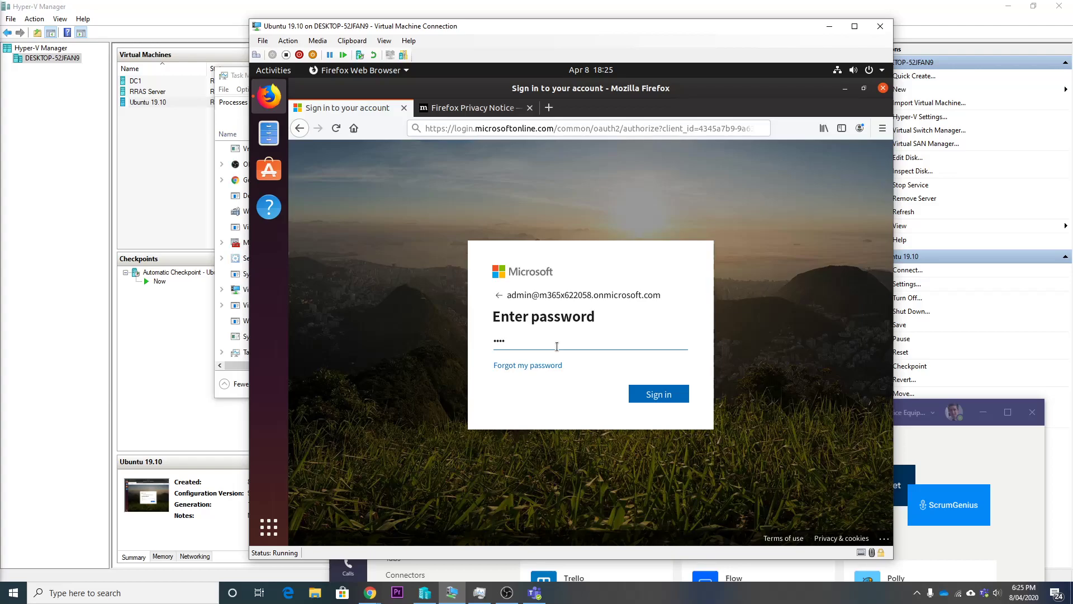
text(w0r)
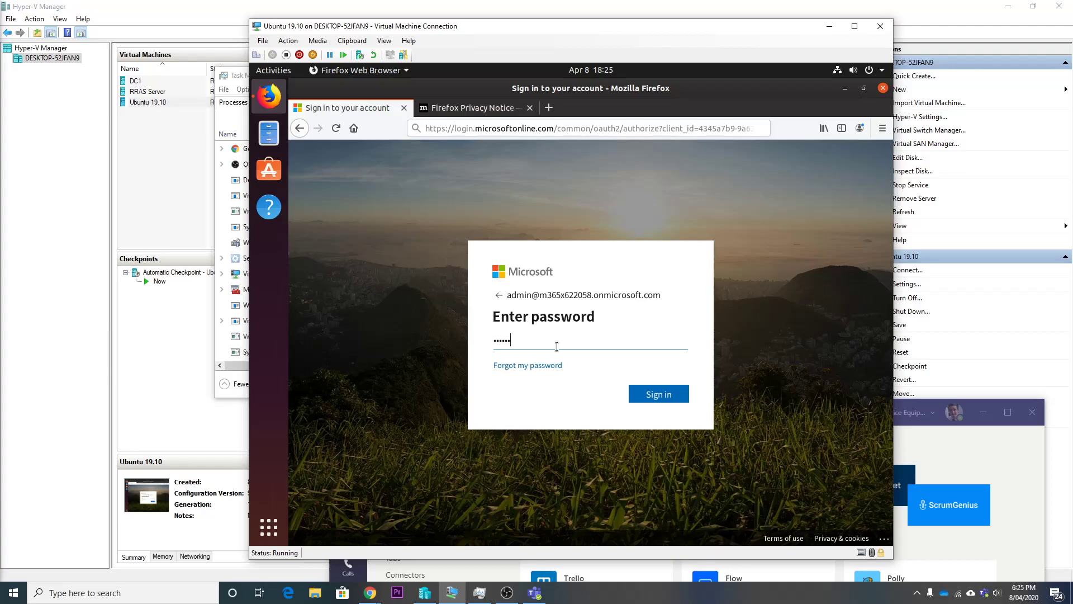
text(d)
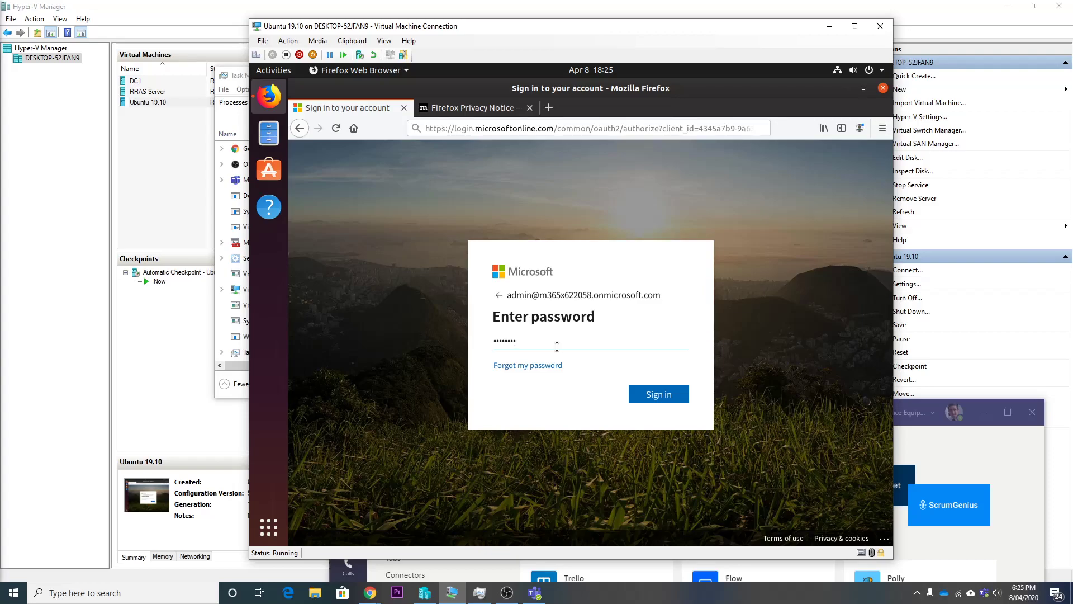
text(1)
click(673, 399)
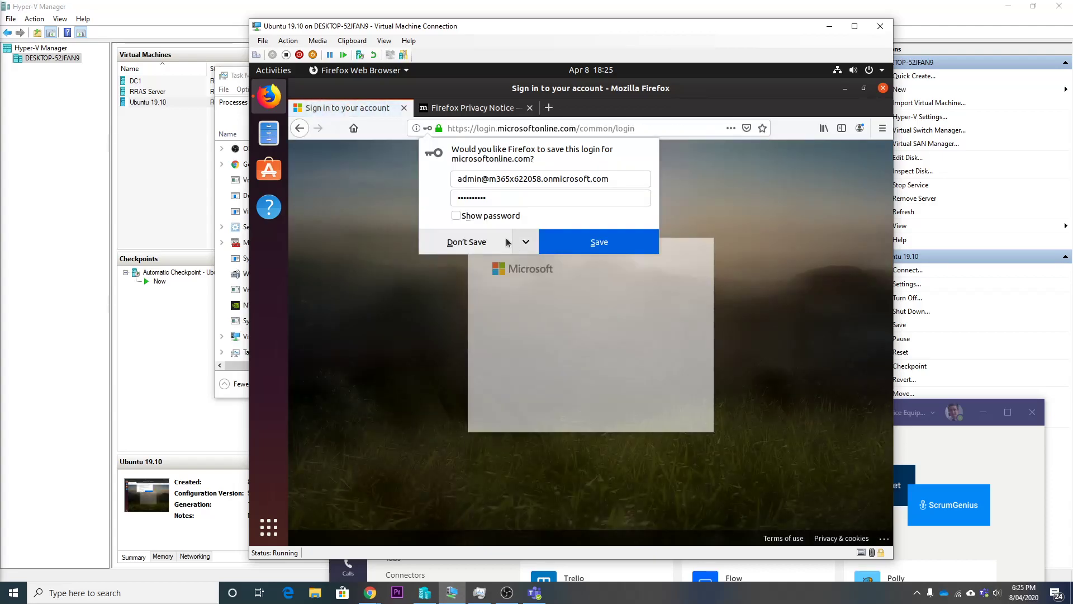
click(484, 242)
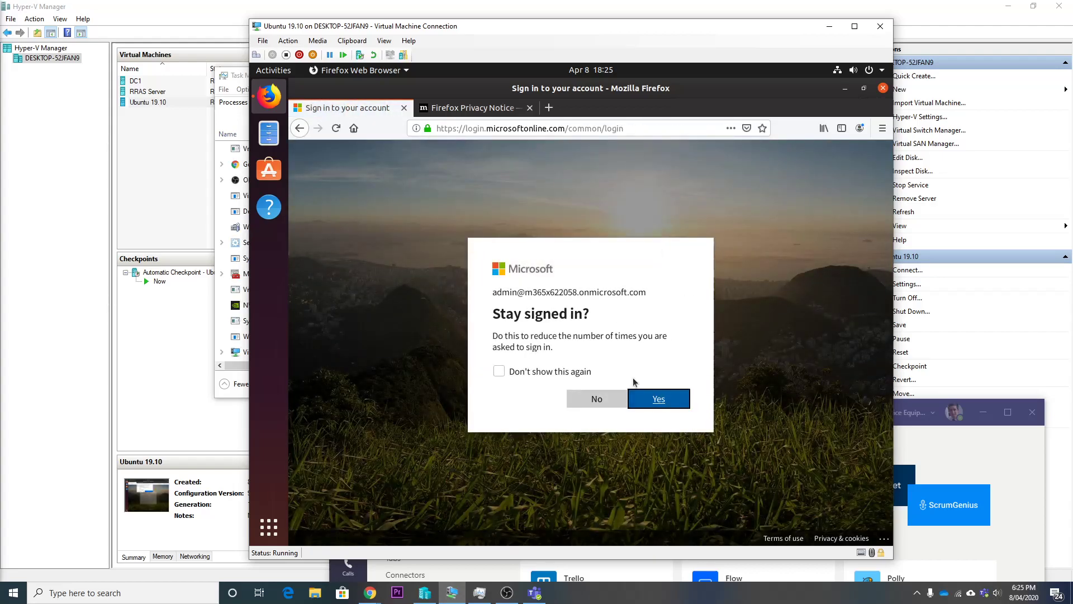
- Choose Yes to stay signed in and launch Teams from the Office 365 home page
click(666, 399)
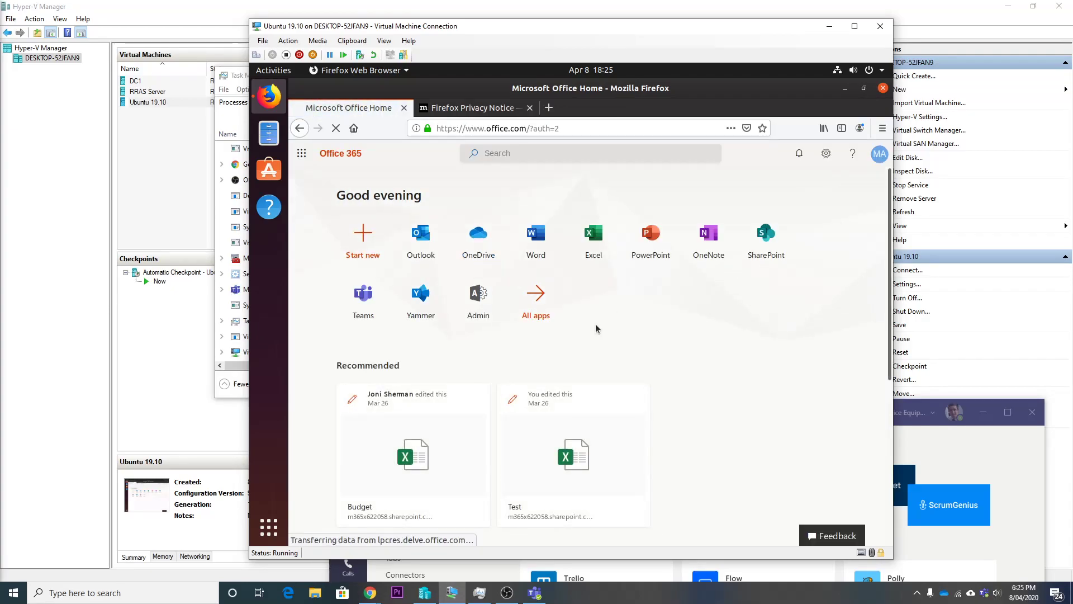
click(371, 310)
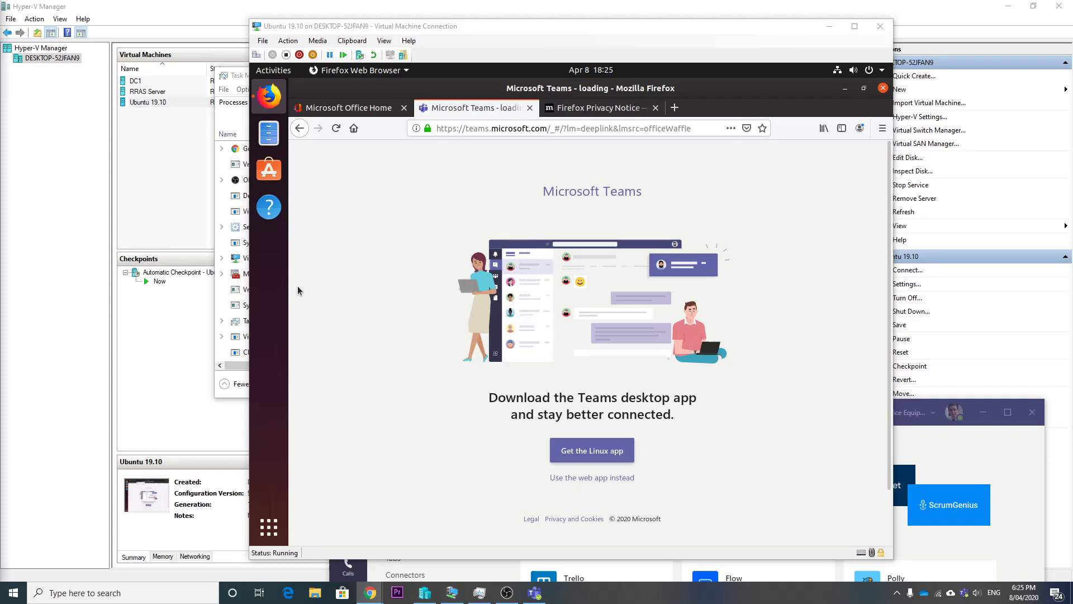
- Request the Linux Teams app and download the Linux DEB (64-bit) package
click(297, 287)
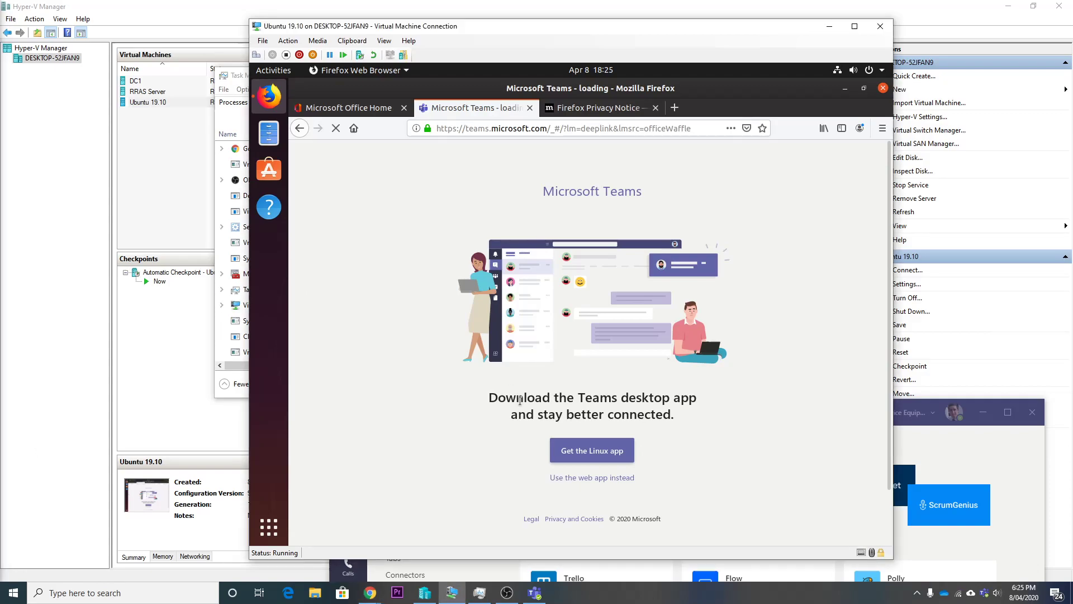
click(594, 458)
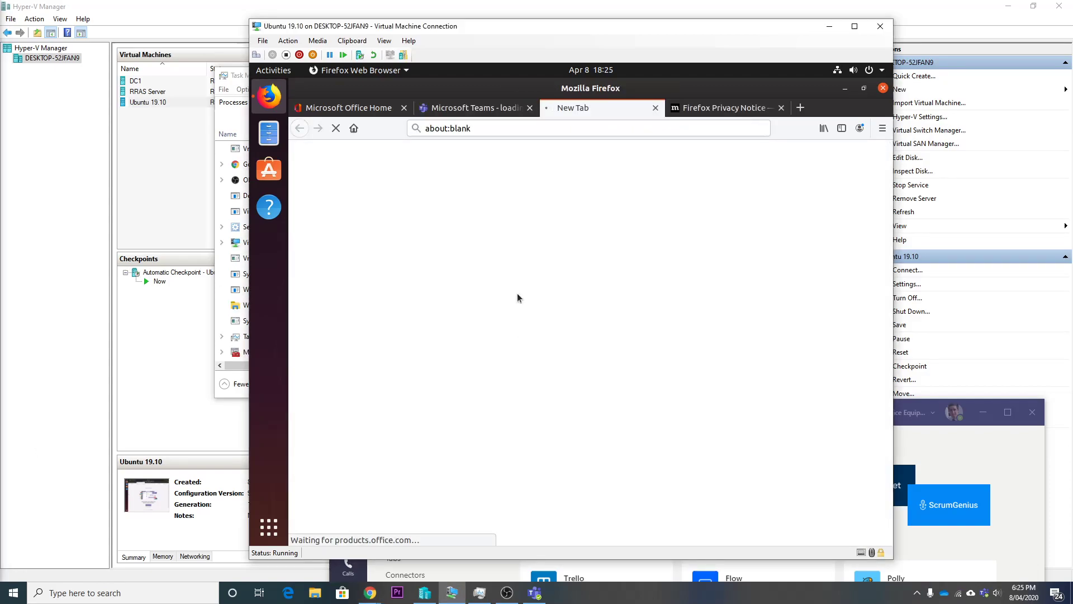
middle_click(697, 112)
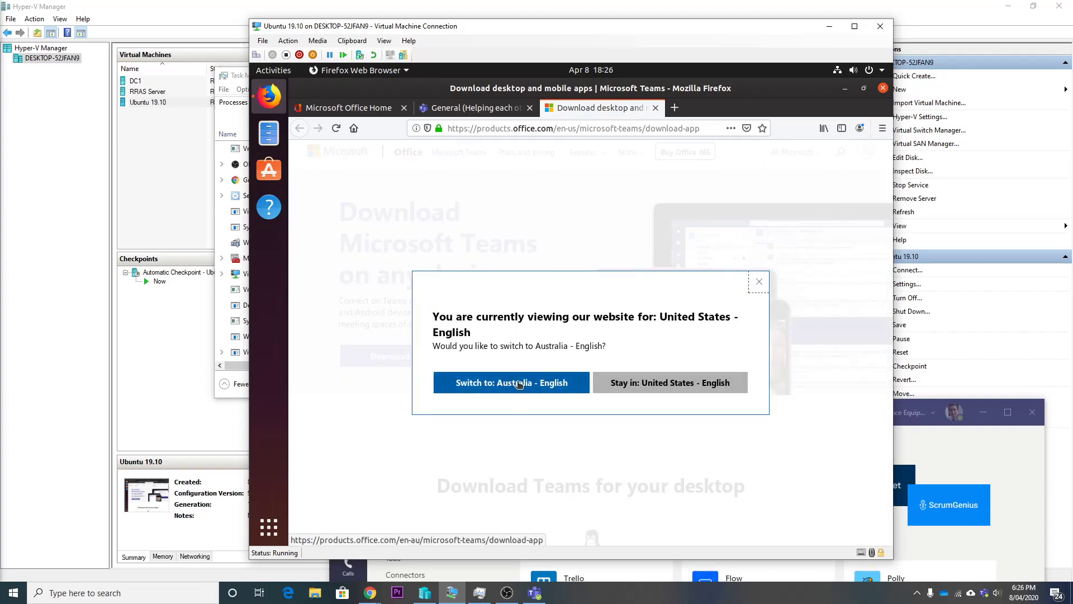
click(759, 282)
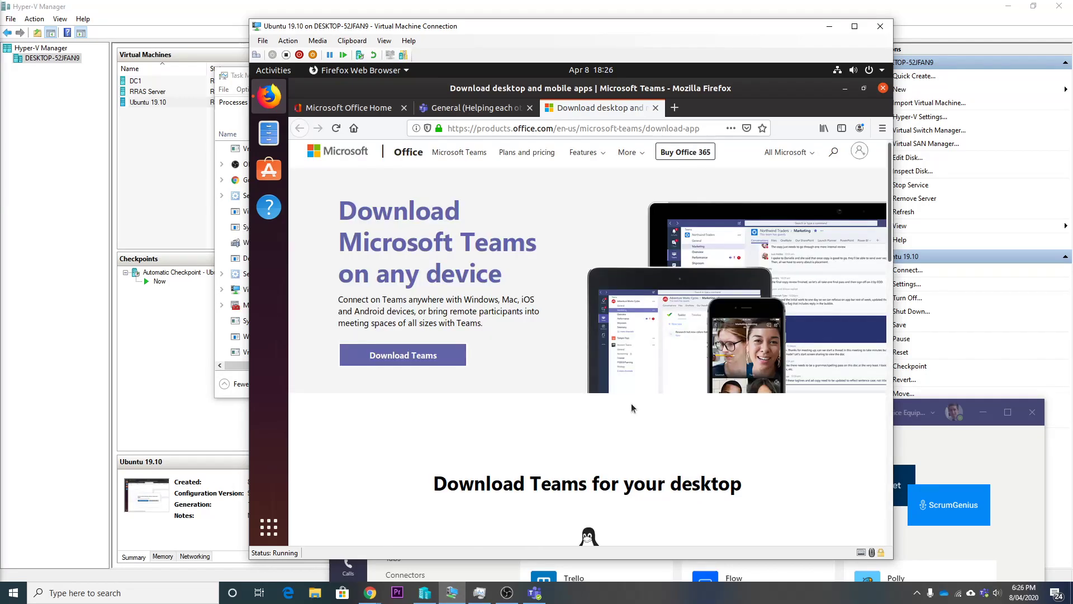
scroll(632, 408, down, 5)
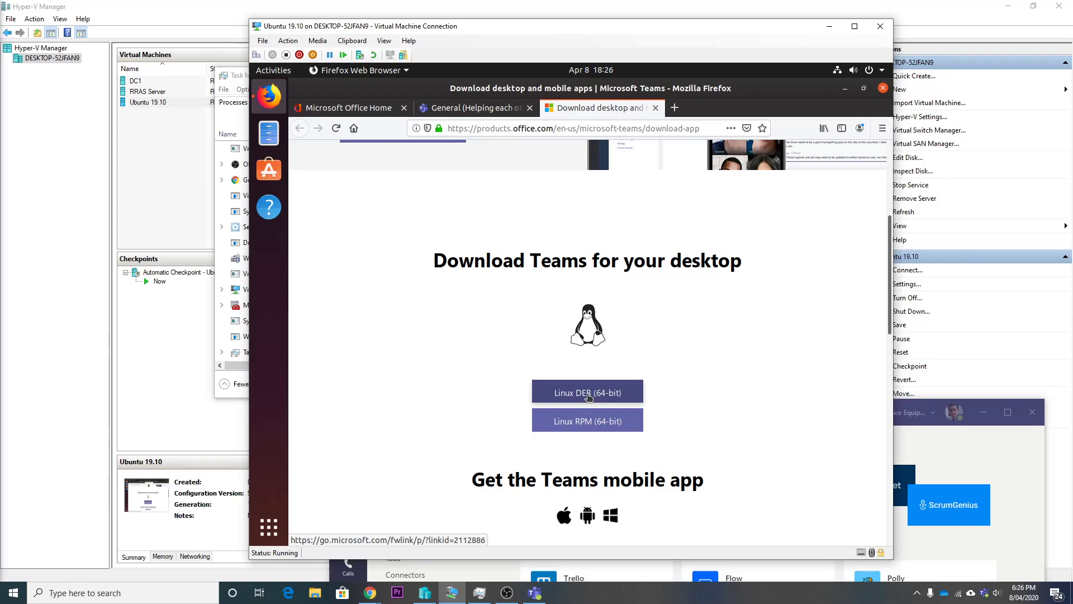
click(588, 395)
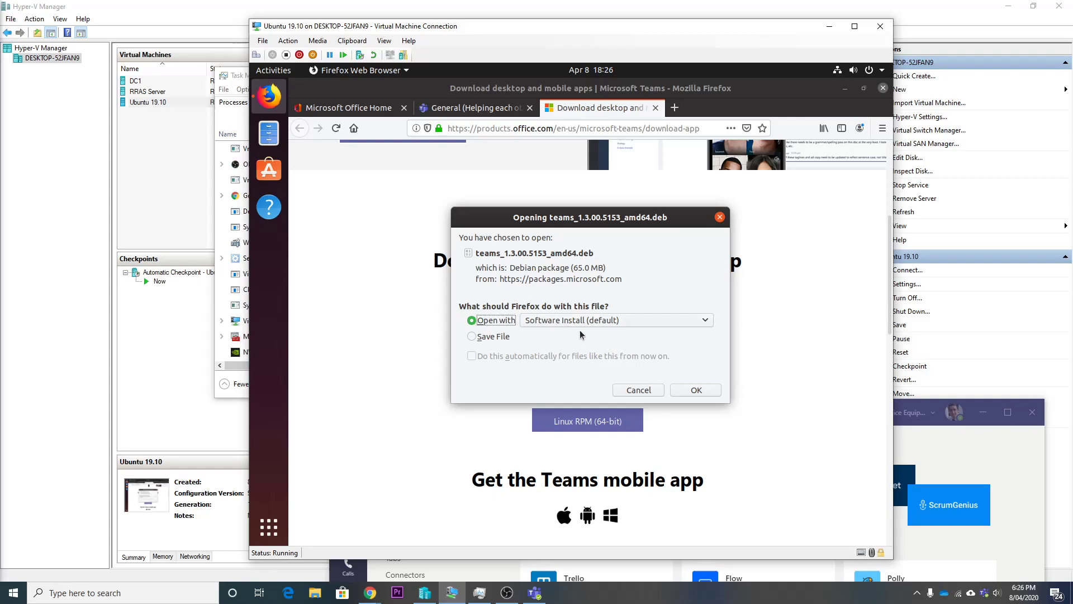
- Open teams_1.3.00.5153_amd64.deb with Software Install (default)
click(695, 390)
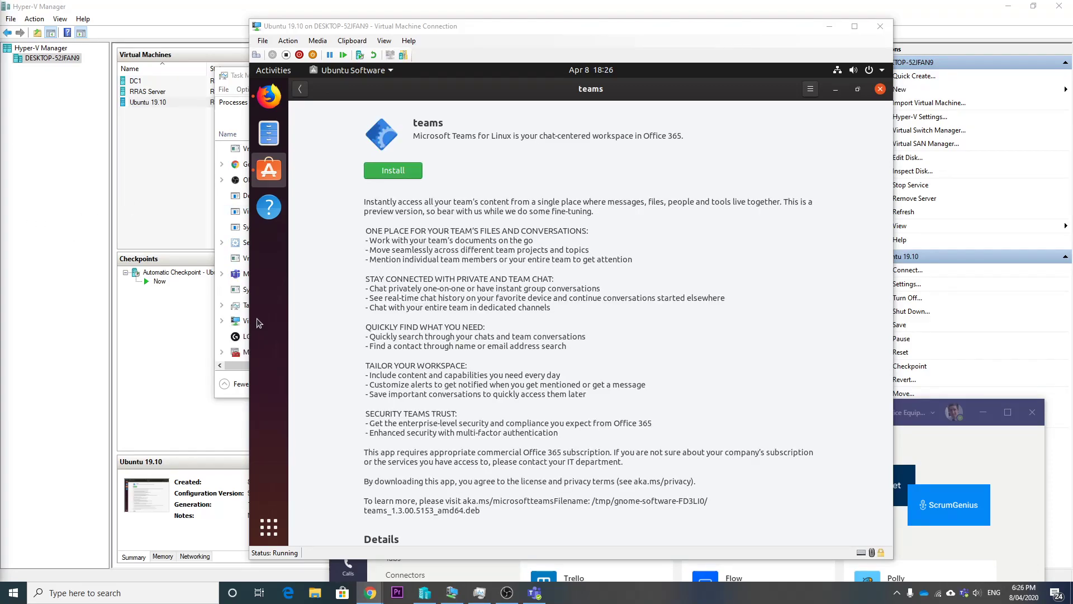
- Install the teams 1.3.00.5153 package, authorising with the Ubuntu password
click(687, 186)
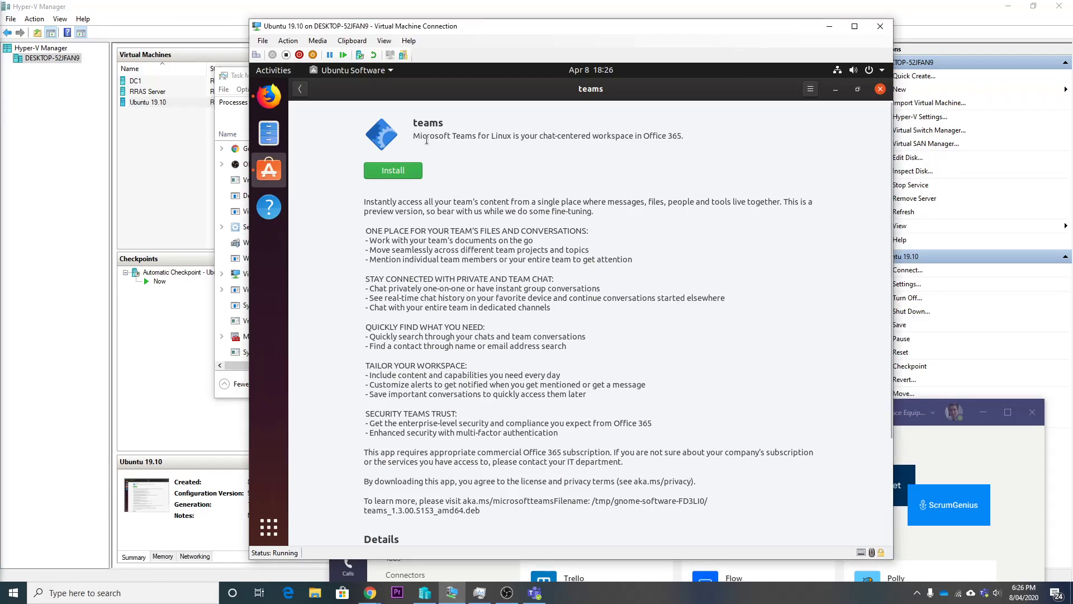
double_click(426, 140)
click(394, 171)
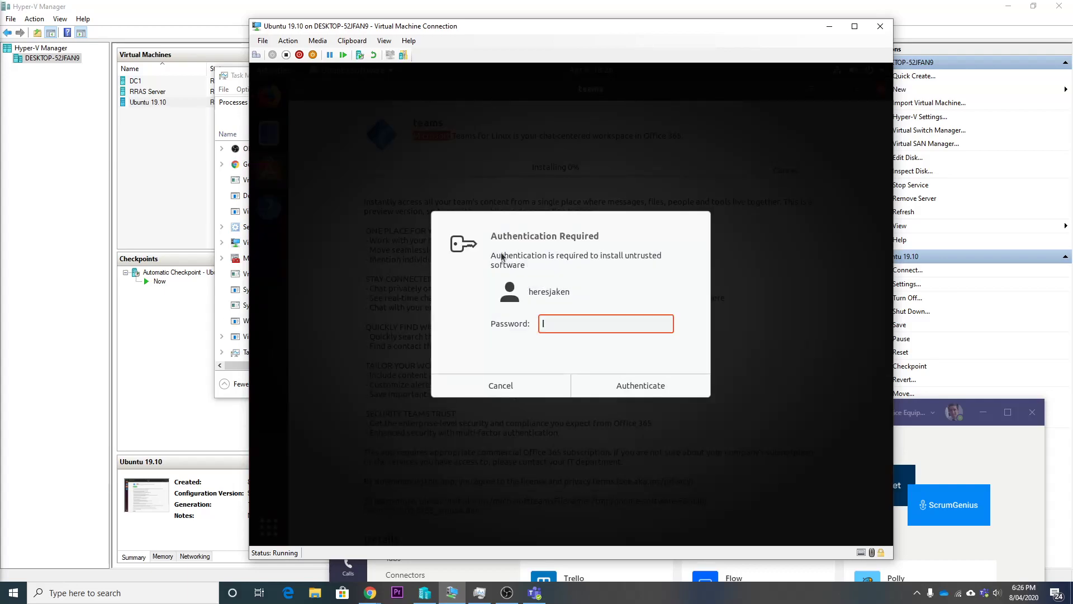
text(•••••••)
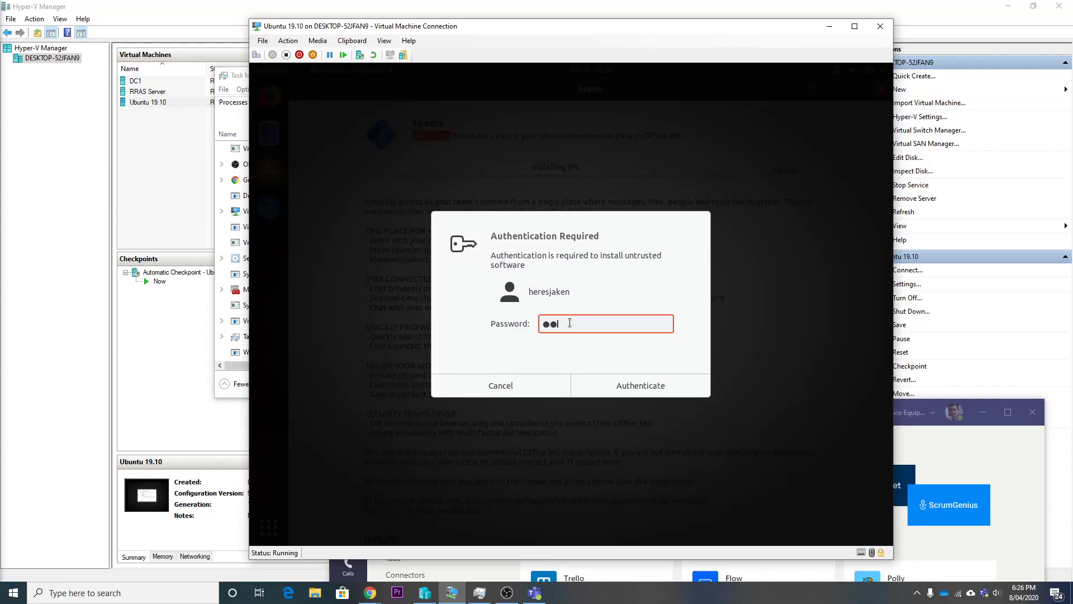
text(•••)
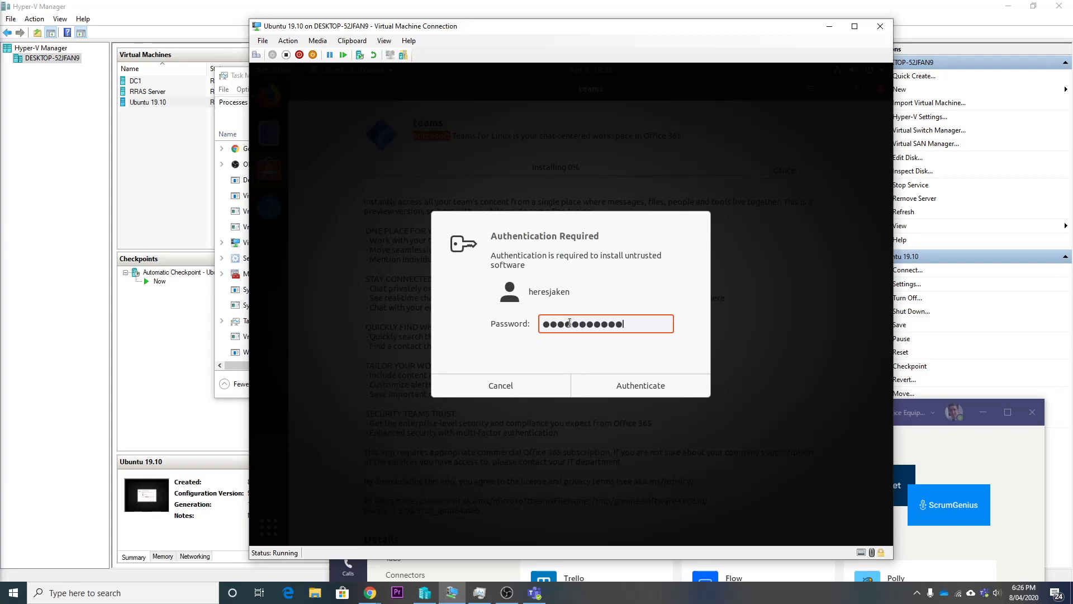
key(Return)
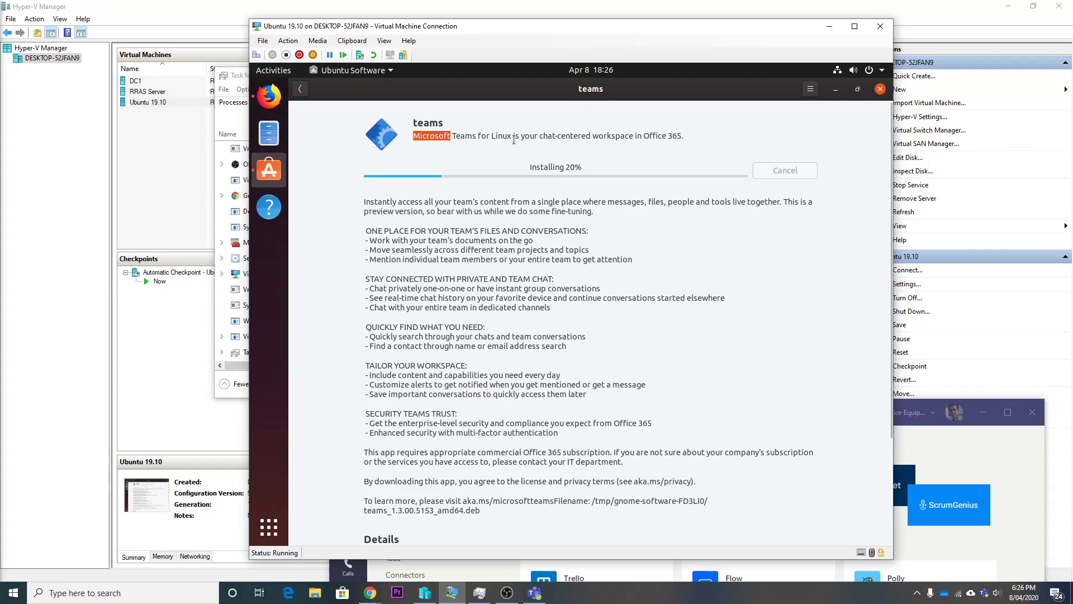
scroll(458, 441, down, 5)
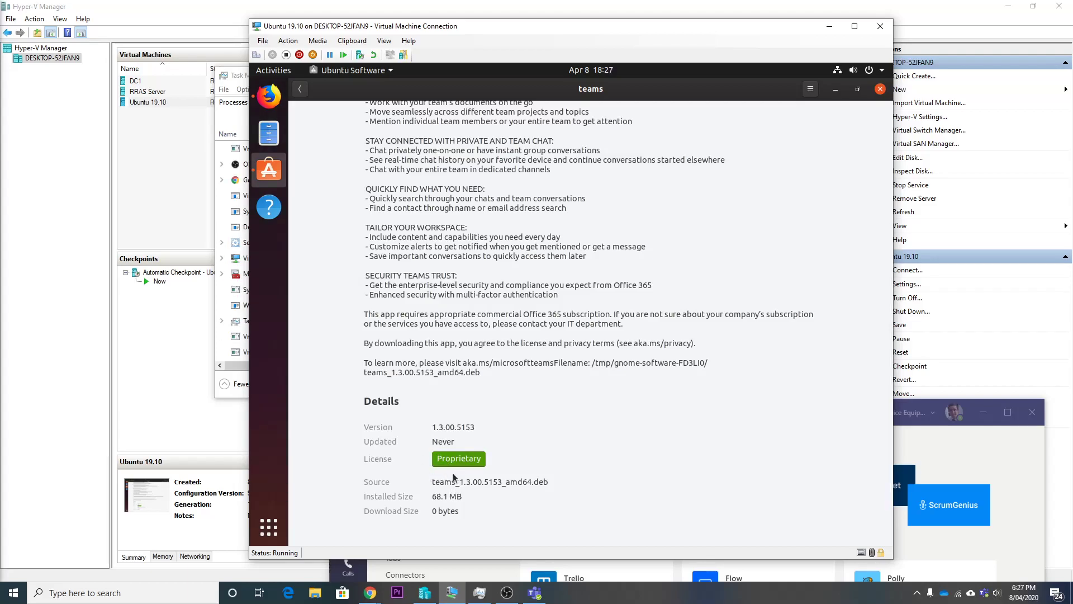
scroll(452, 473, up, 3)
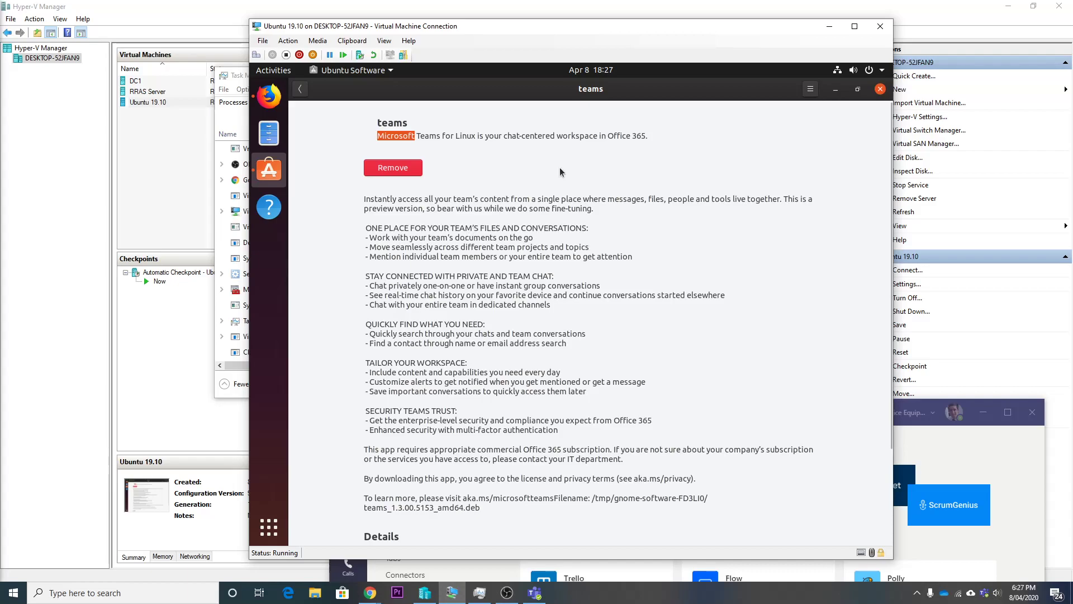
- Launch Microsoft Teams from Show Applications and submit the admin account sign-in address
click(270, 534)
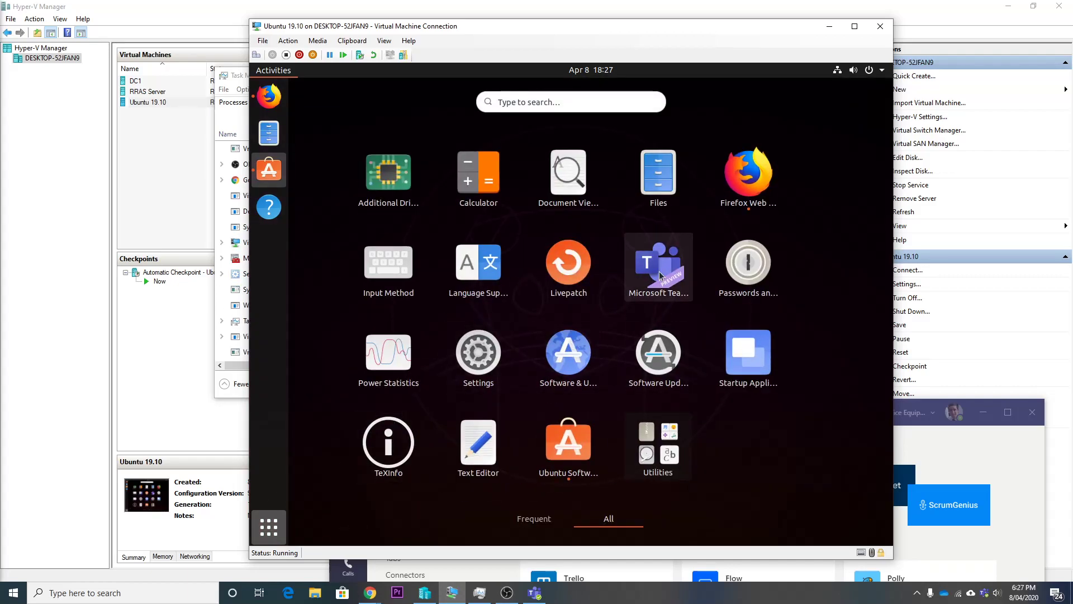
click(659, 269)
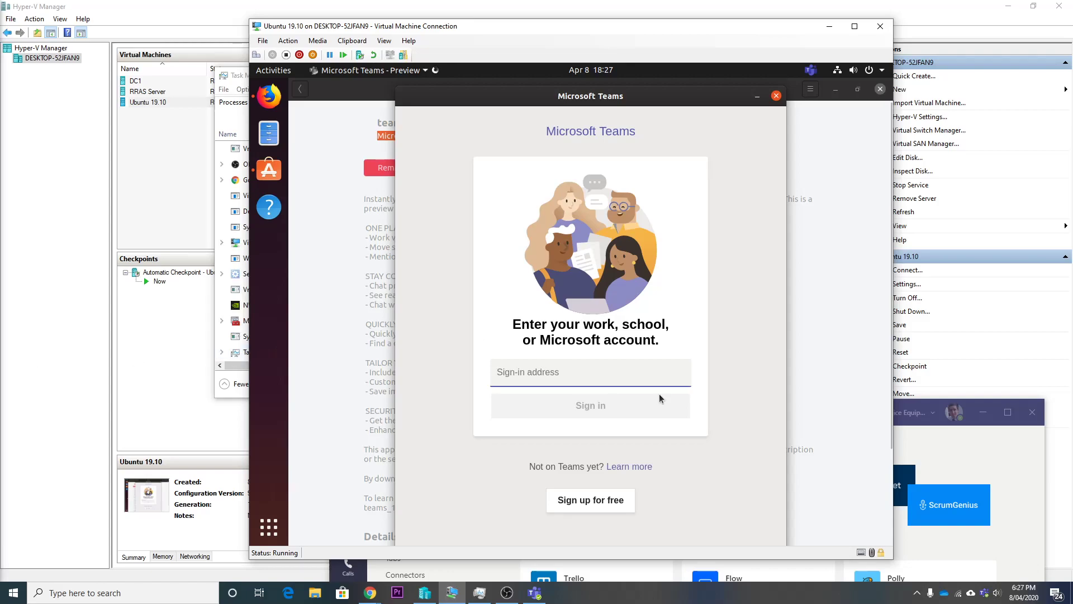
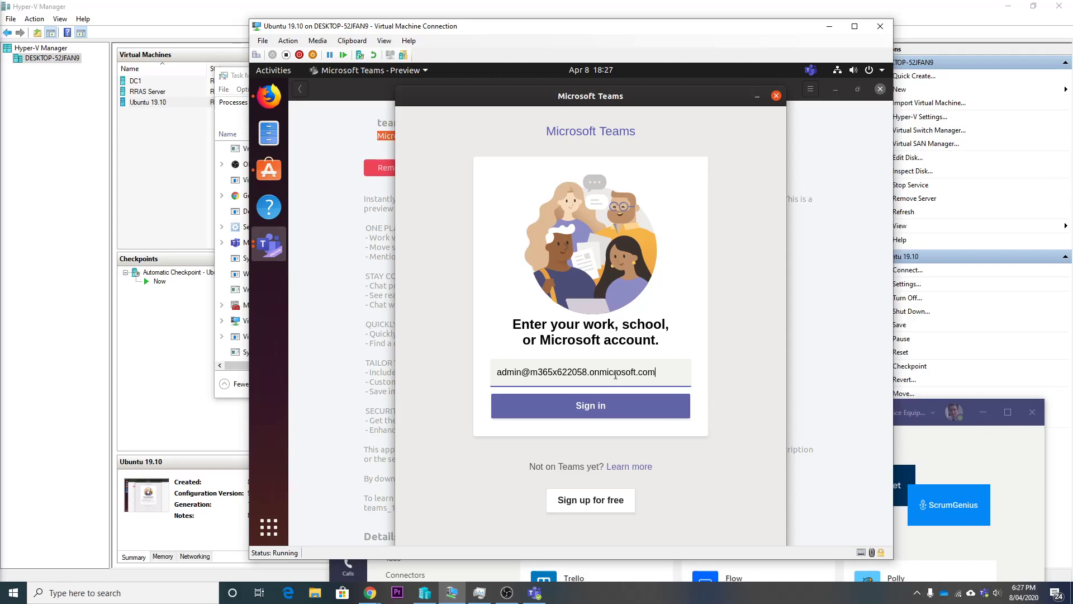
click(585, 406)
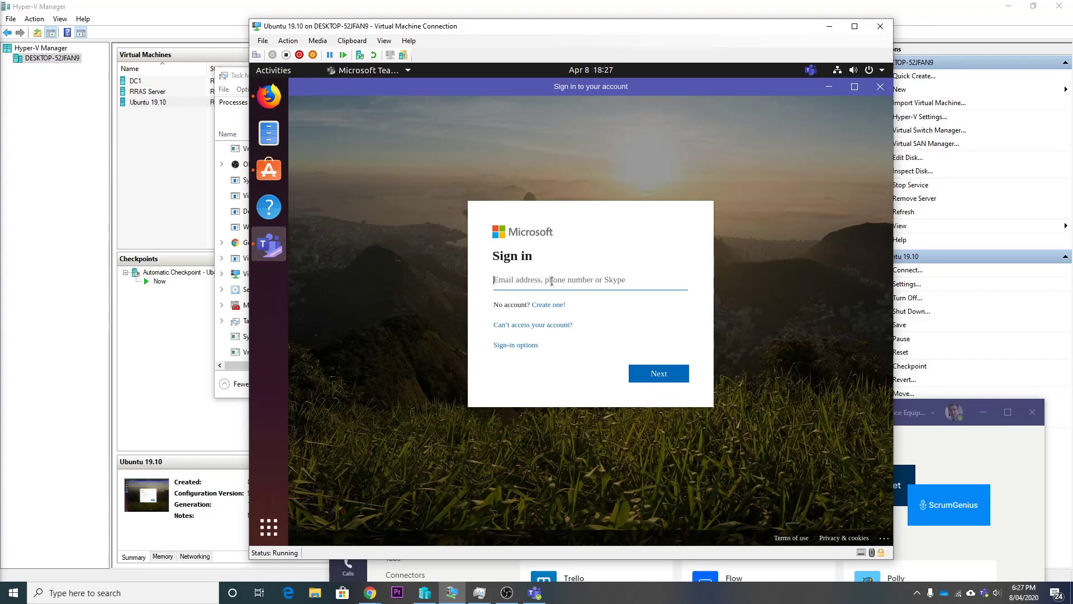
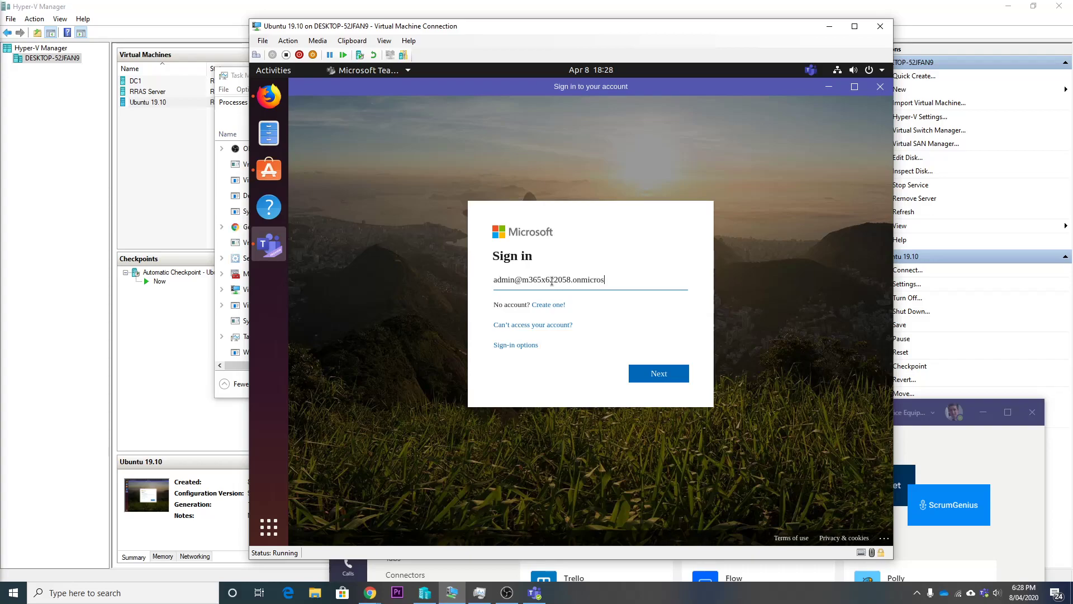
- Sign in to Teams with the admin account e-mail and password, choosing to stay signed in
key(Return)
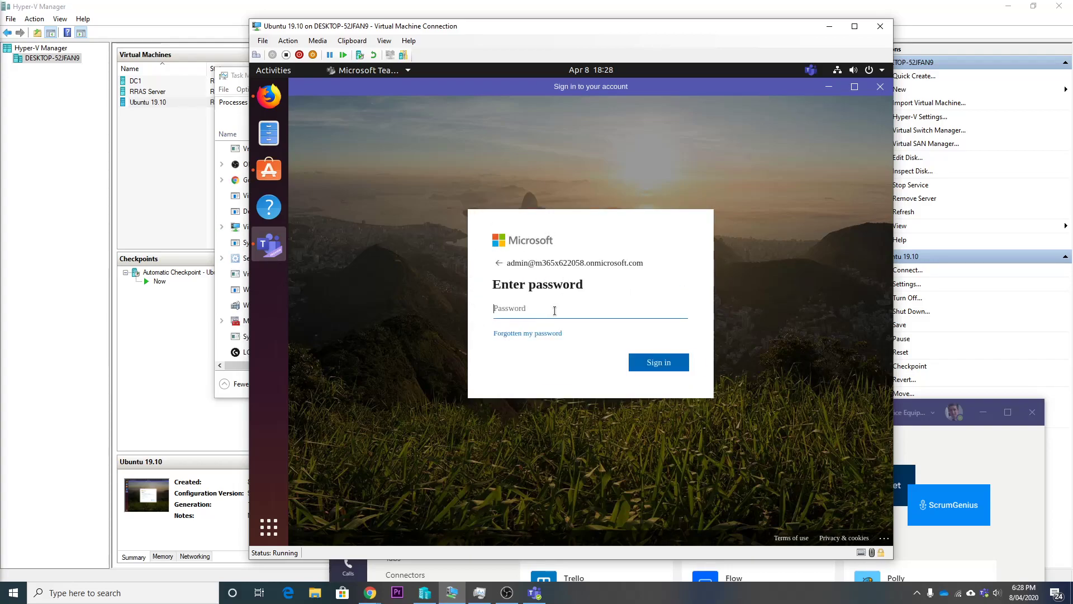
text(p)
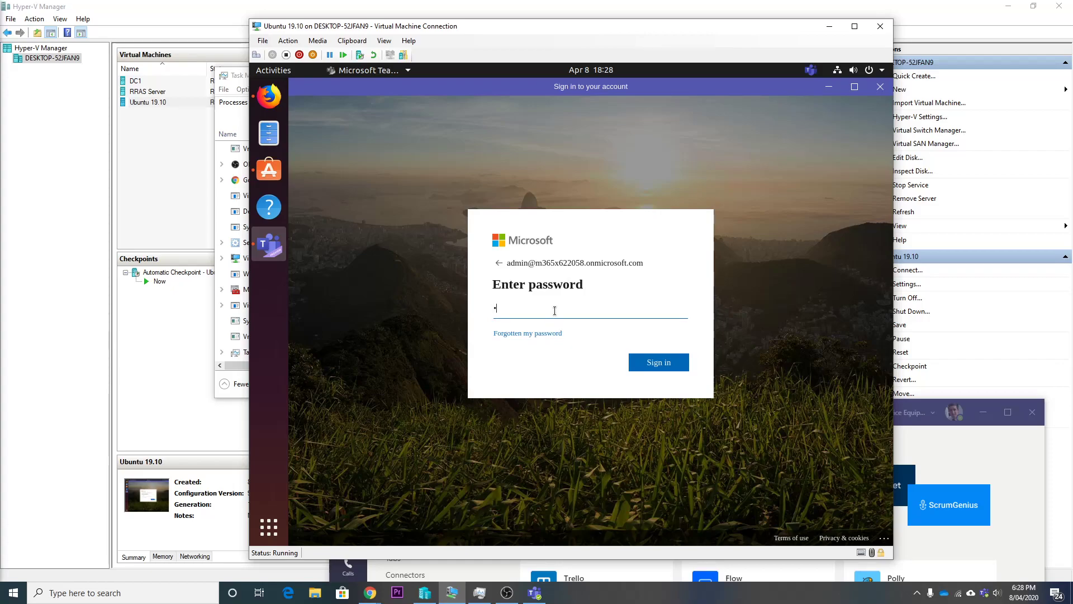
text(a)
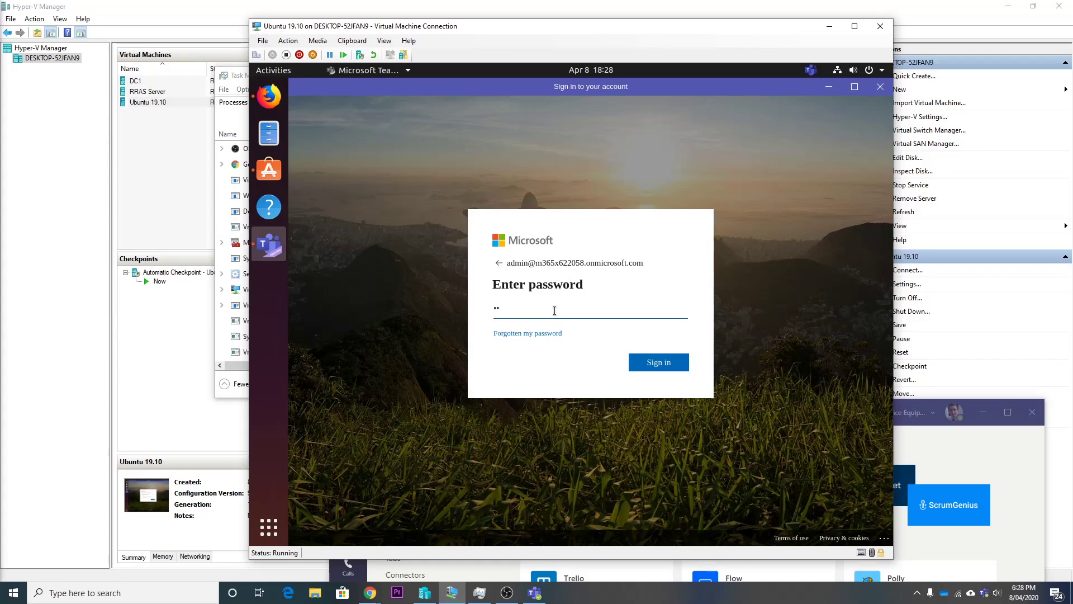
text(sswo)
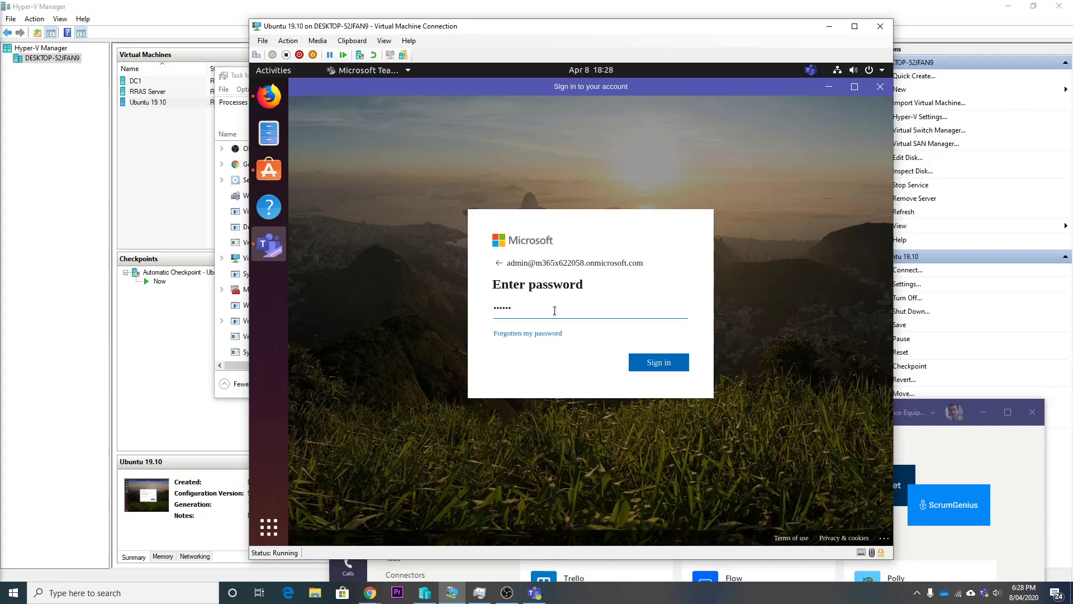
text(rd)
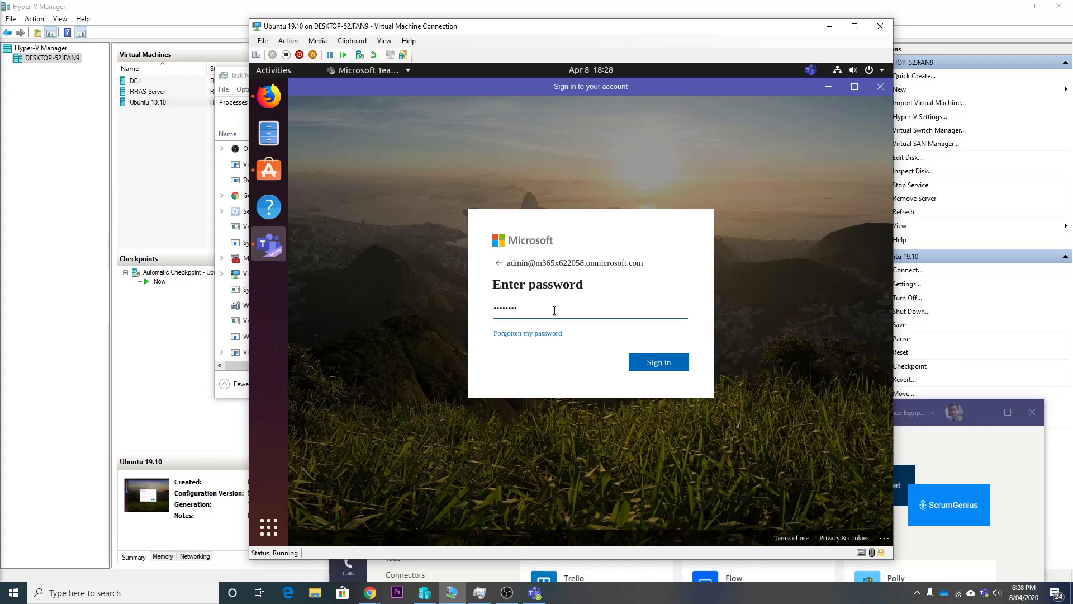
text(1)
key(Return)
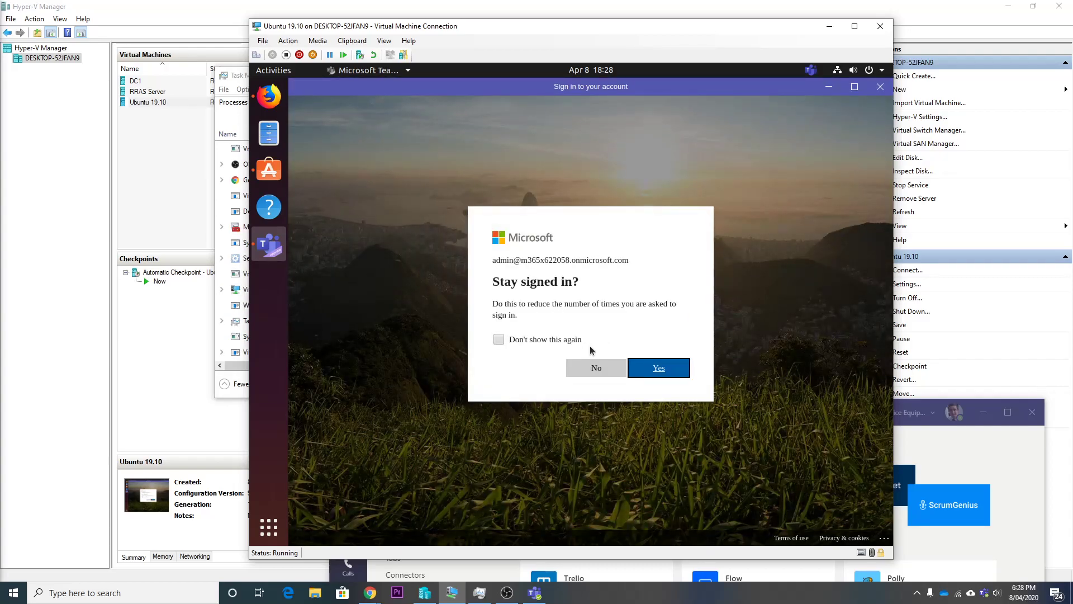
click(660, 370)
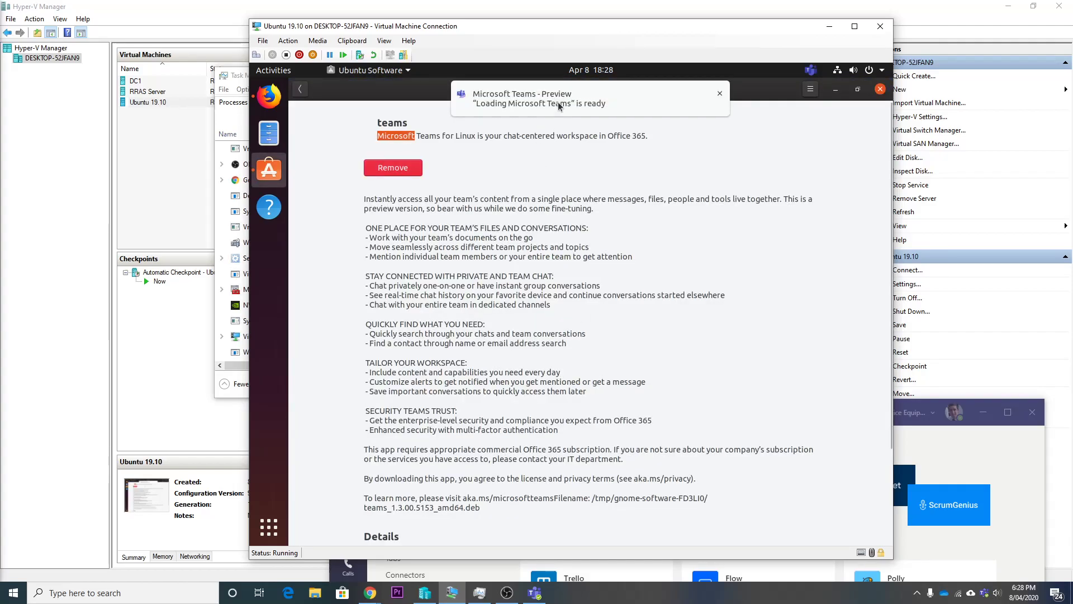
- Bring Teams forward, closing Ubuntu Software and minimizing Firefox
click(558, 106)
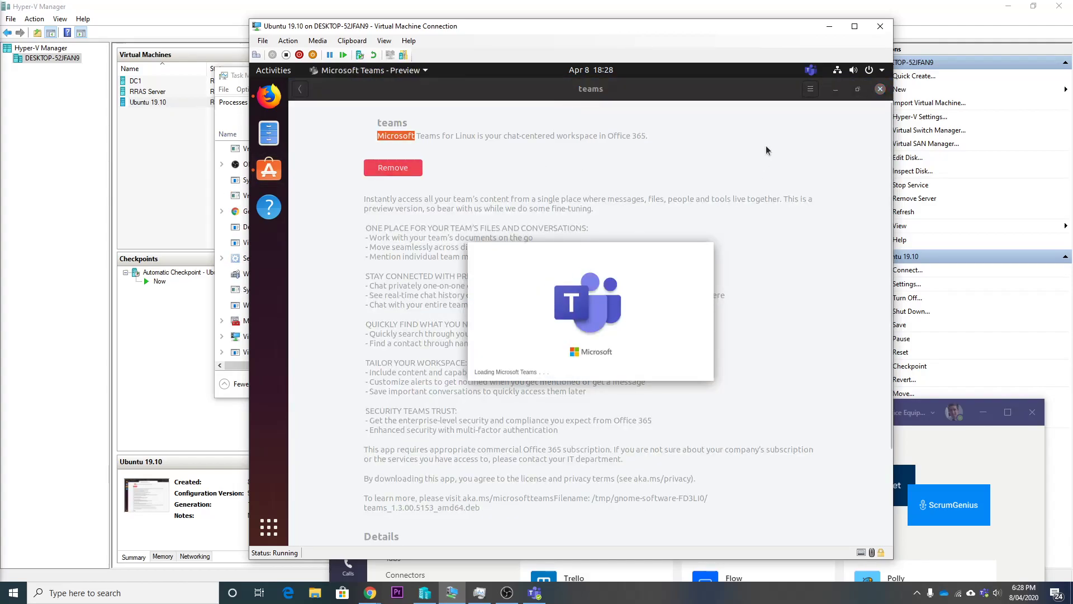
click(881, 89)
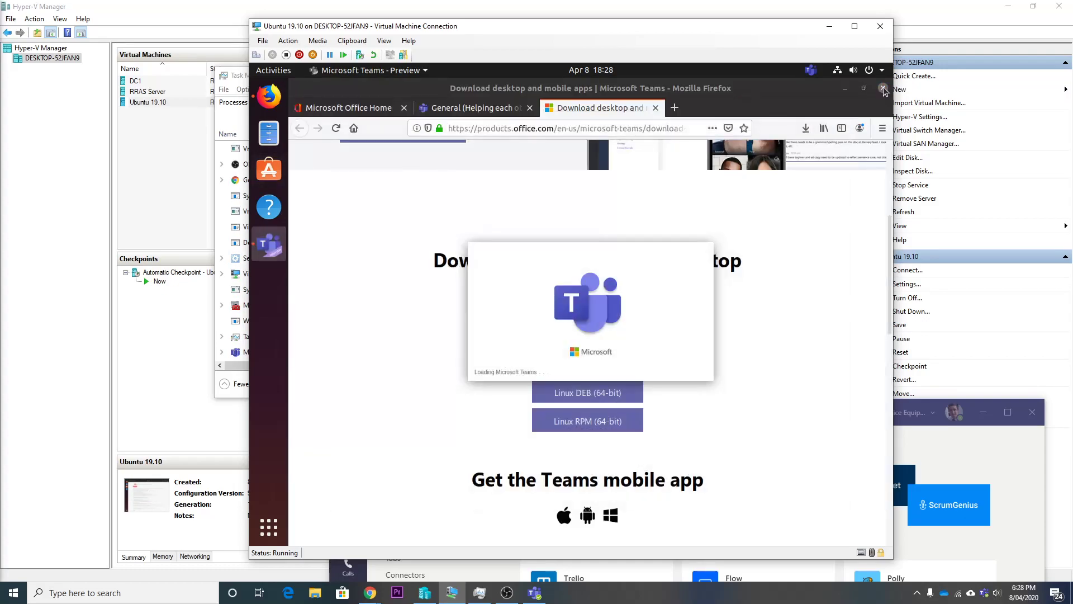
click(845, 88)
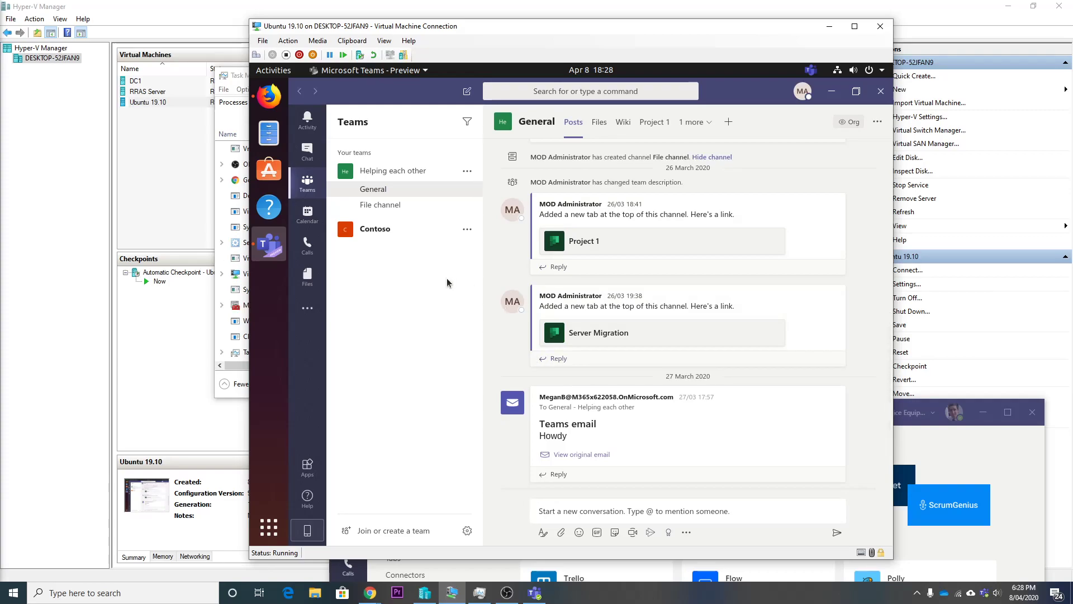
- Browse the File channel, General's Project 1 tab, then Contoso's General channel
click(395, 206)
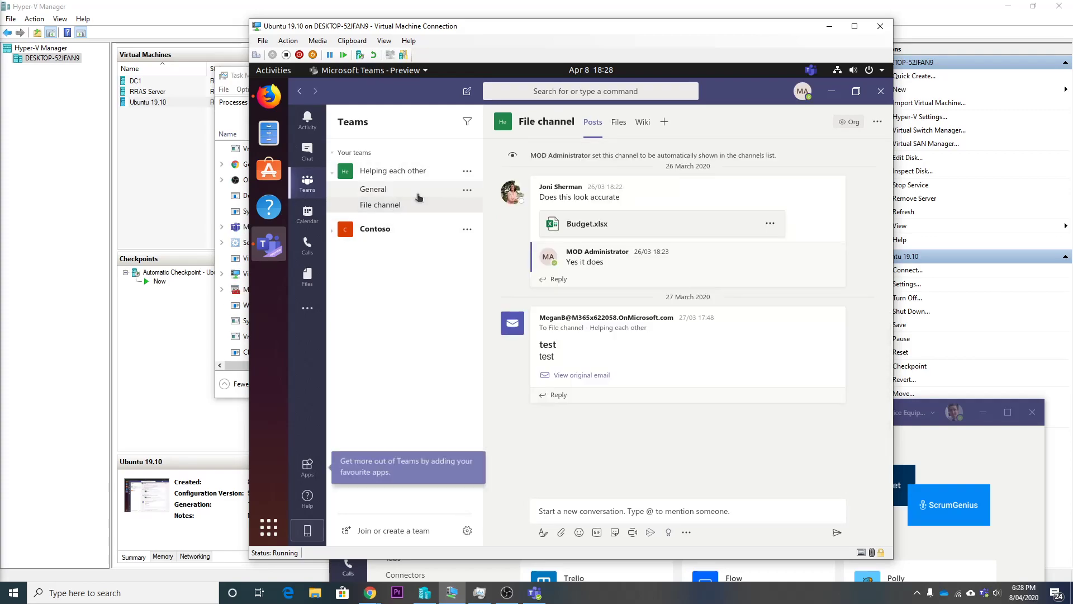
click(417, 190)
click(651, 122)
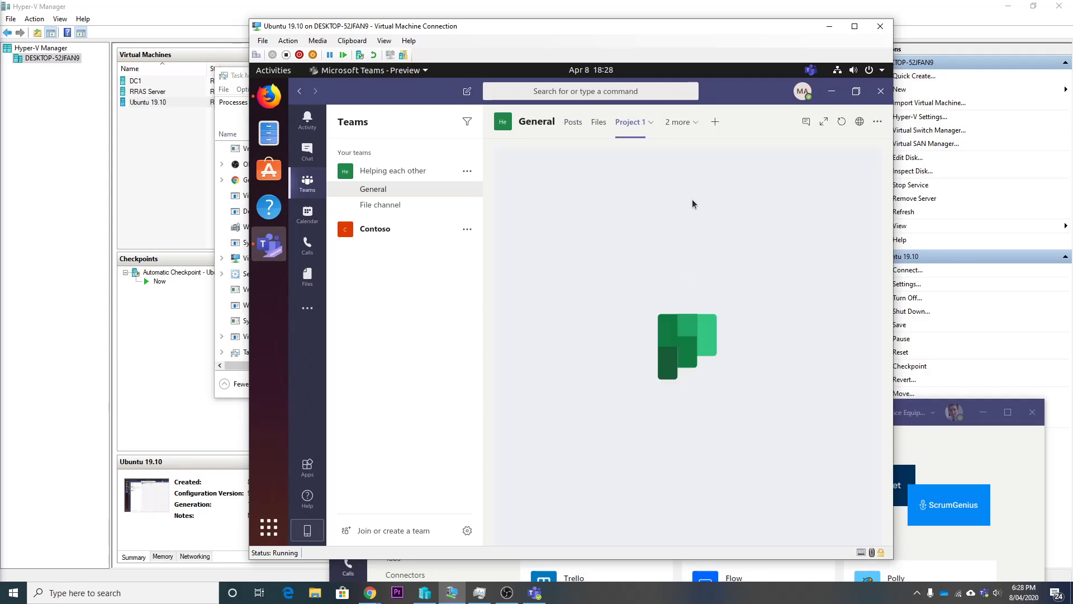
click(389, 208)
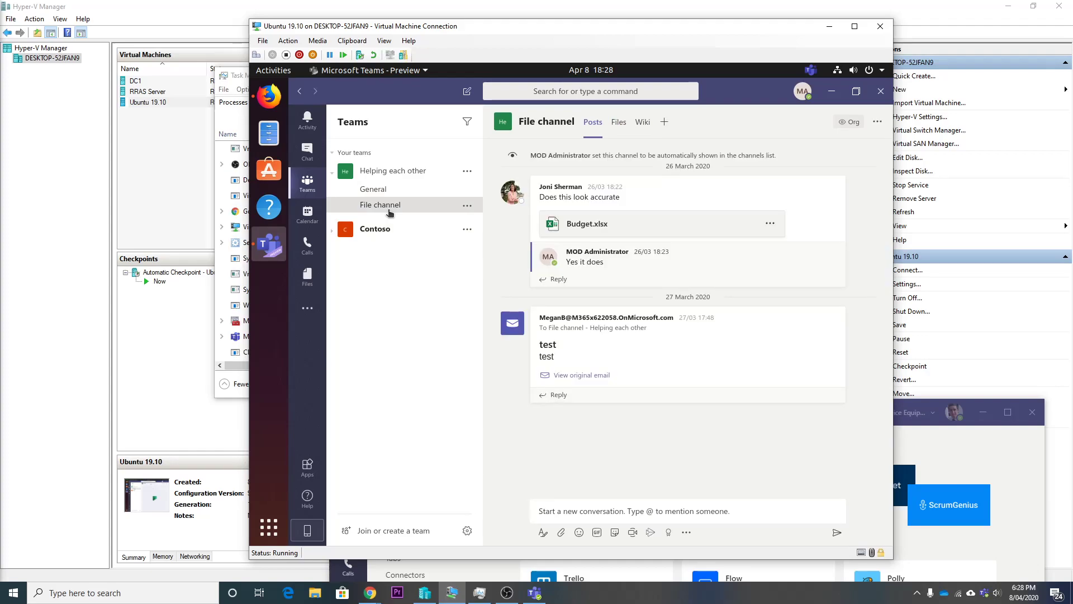
click(375, 230)
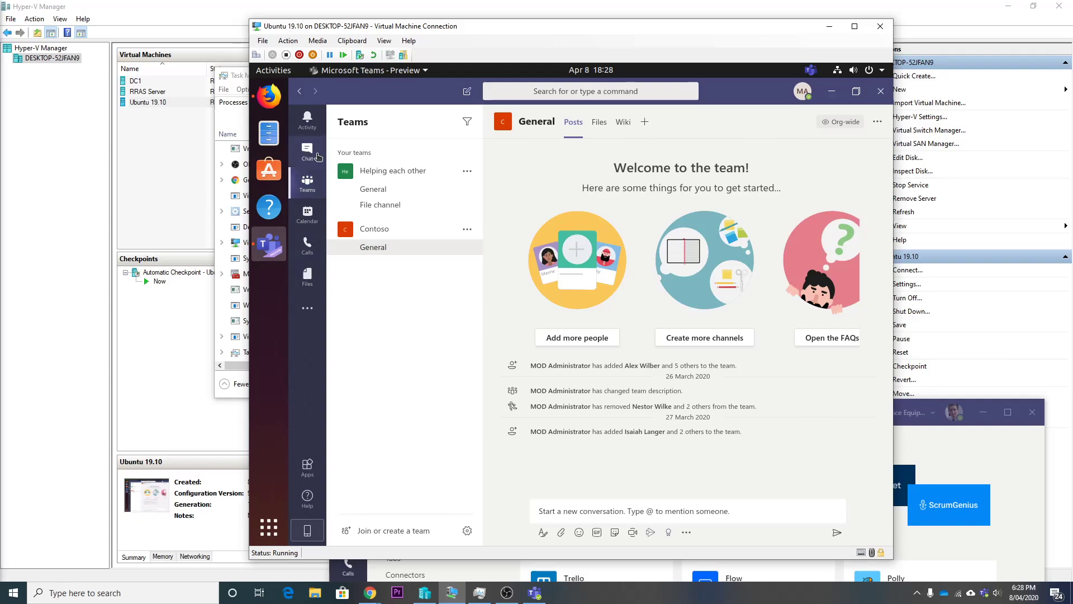
- Post the messages 'ate' and 'adsf' in the File channel
click(378, 203)
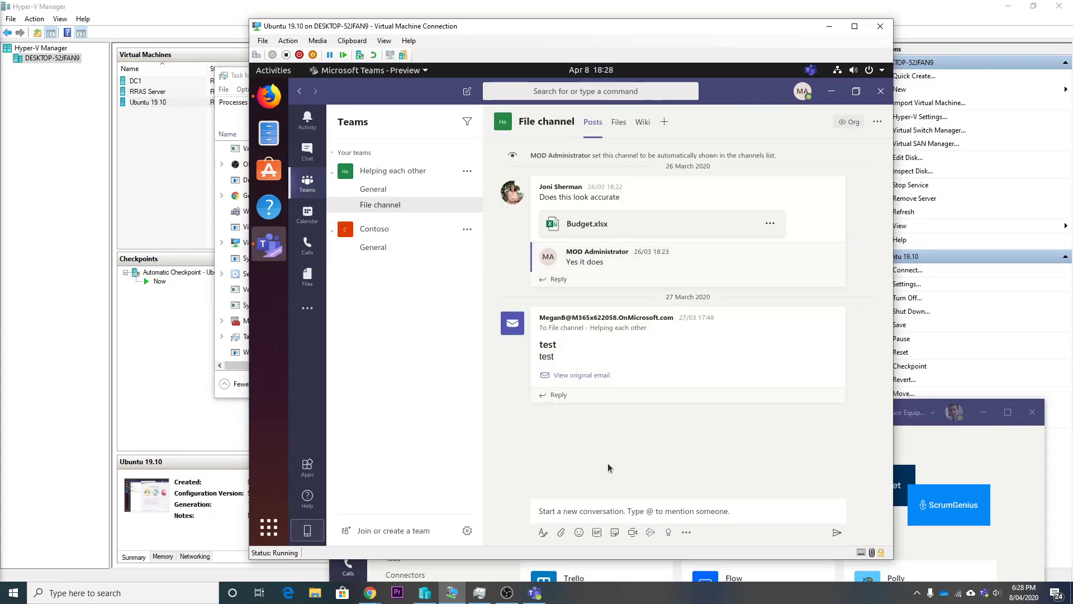
click(603, 511)
text(ate)
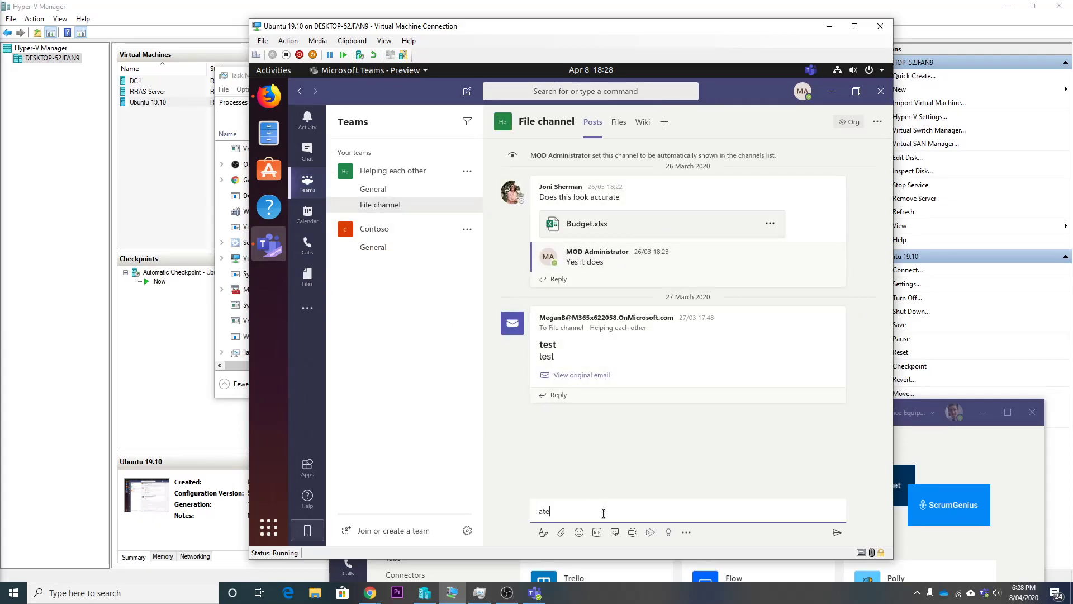
key(Return)
text(adsf)
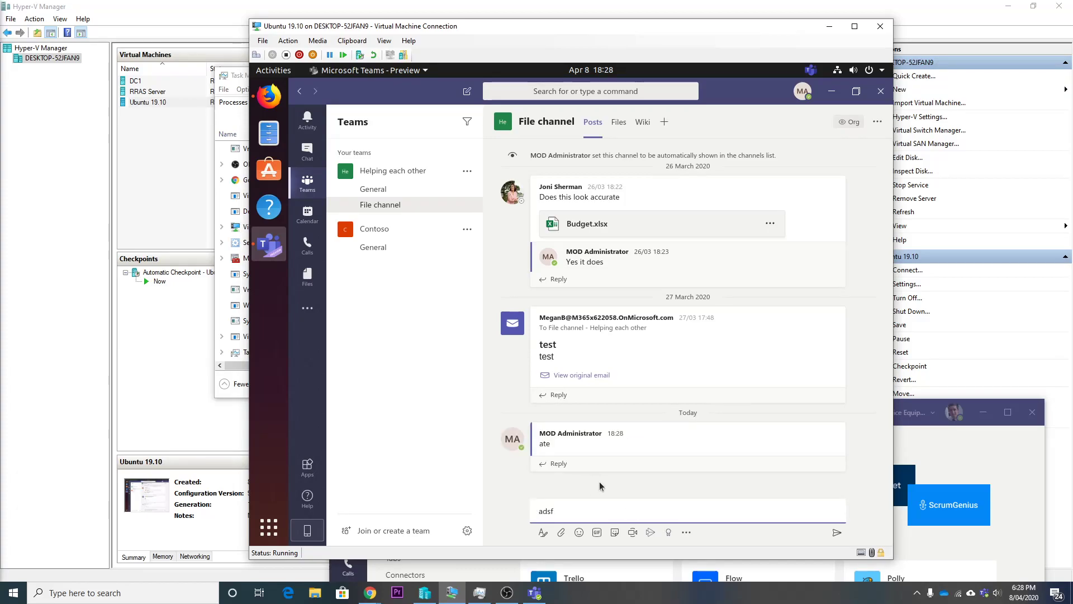
key(Return)
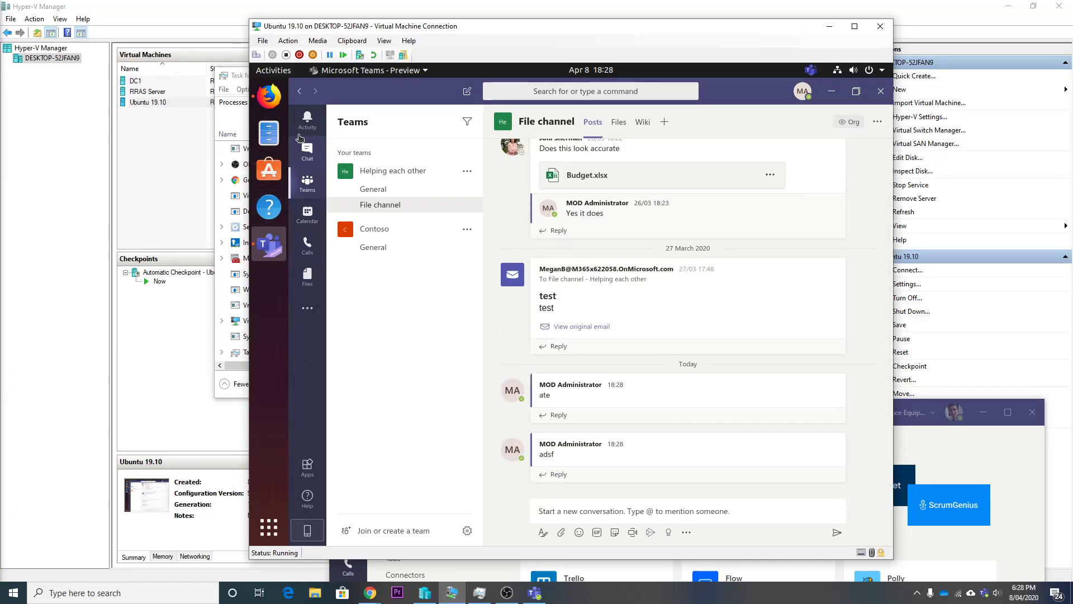
- Visit Chat, Activity, Calls, then the Files page listing recent files
click(301, 140)
click(307, 119)
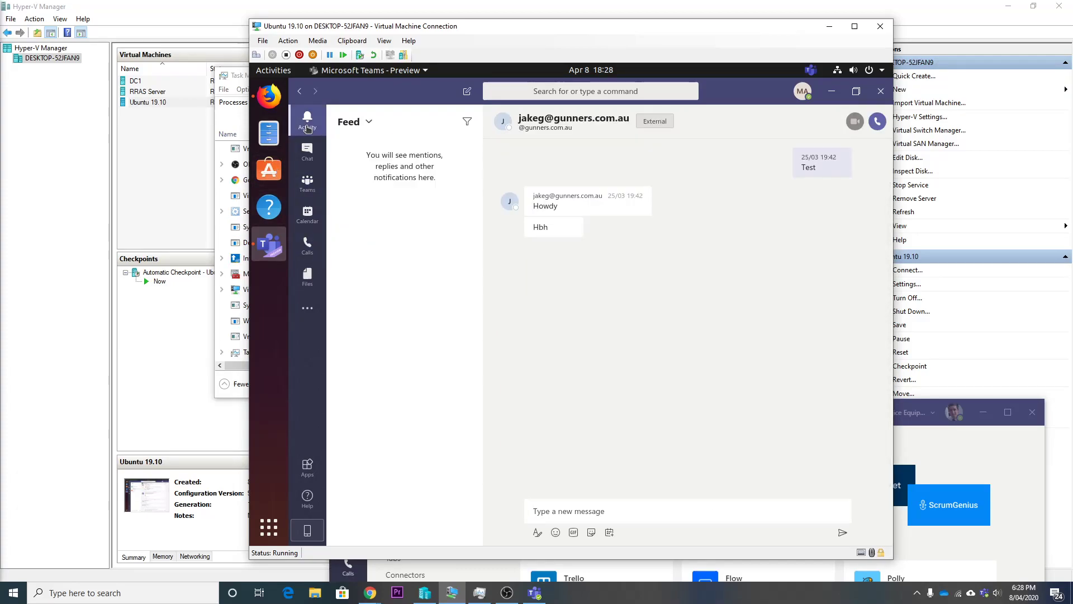
click(306, 156)
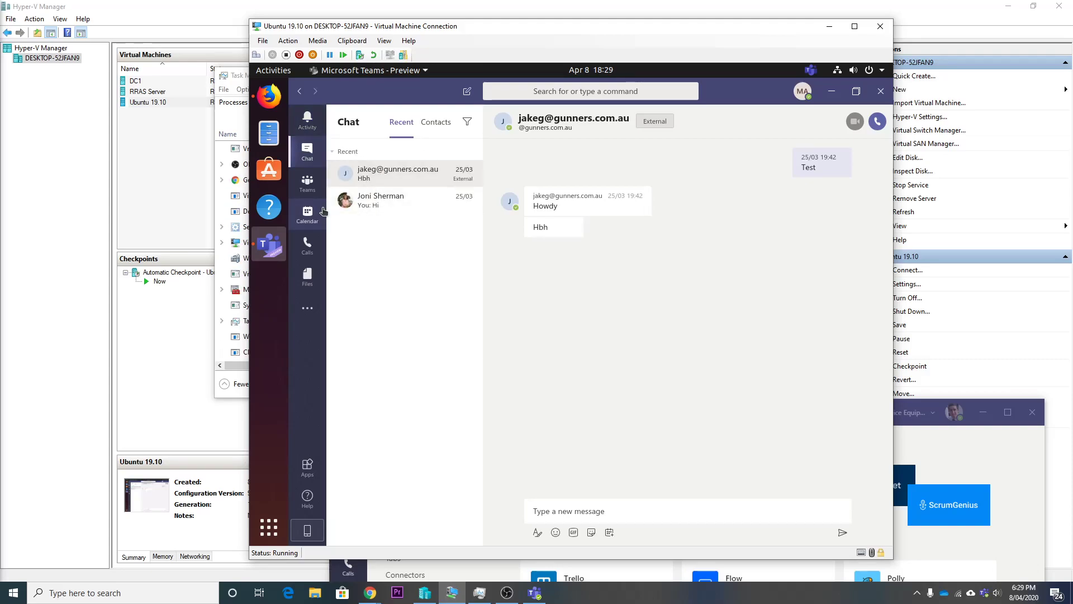
click(307, 245)
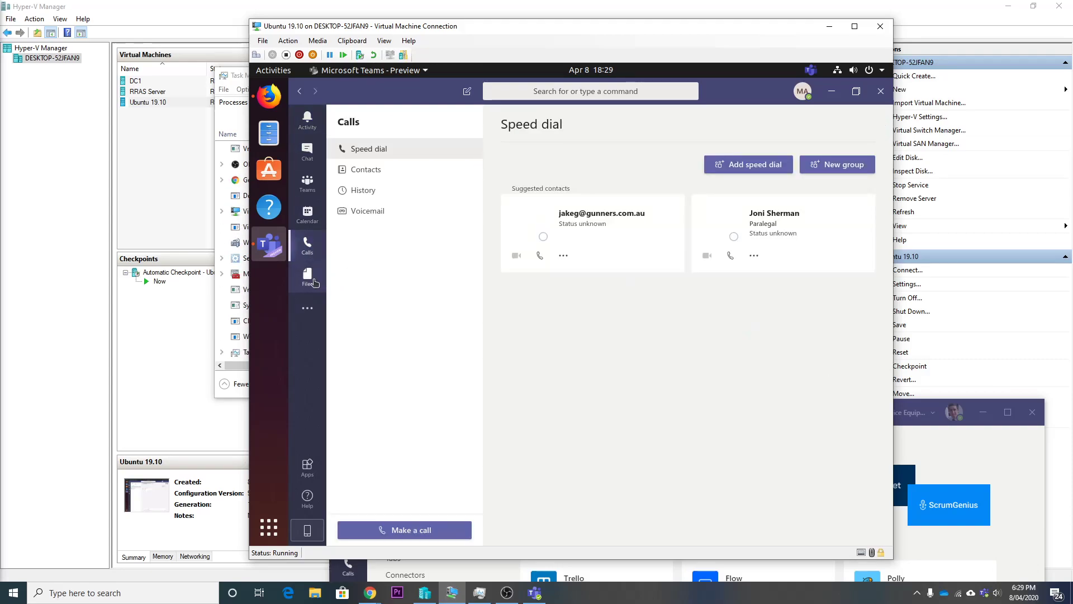
click(308, 276)
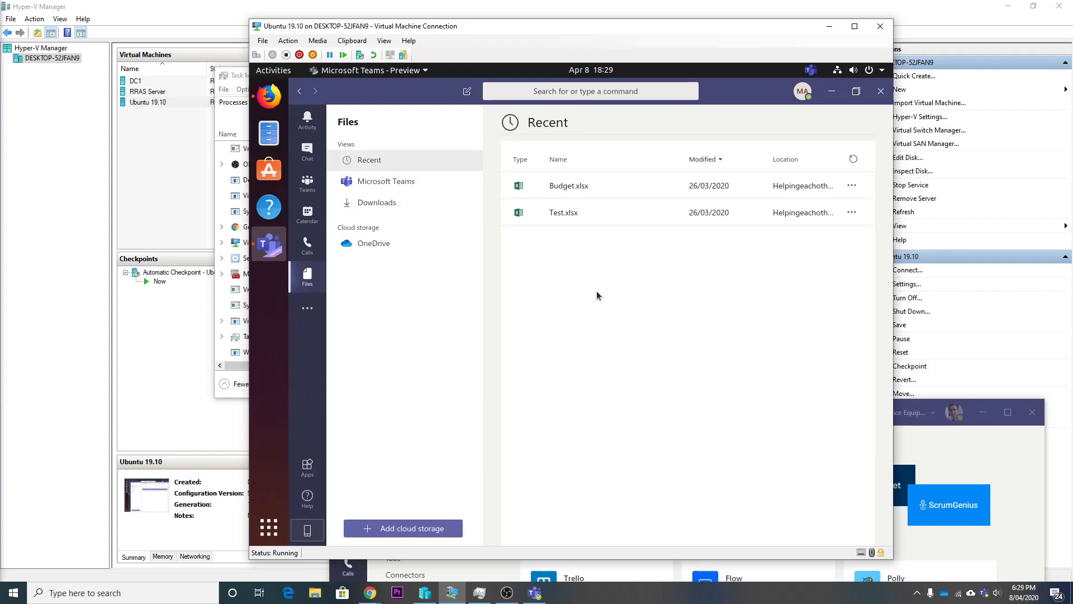
- Open Budget.xlsx from Recent files to show its Item/Date/Price table
click(564, 212)
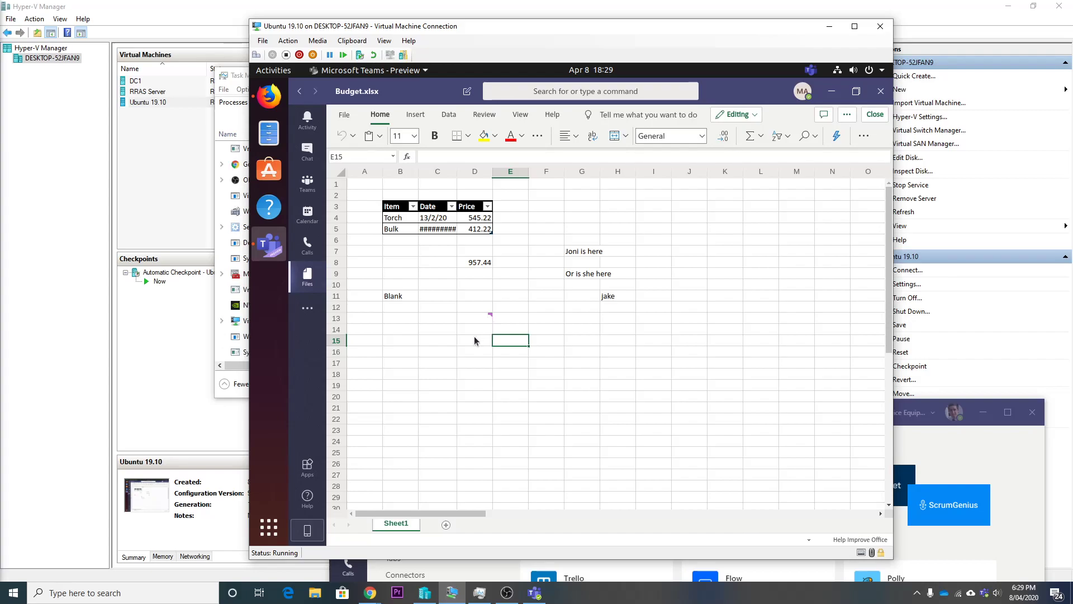
click(474, 336)
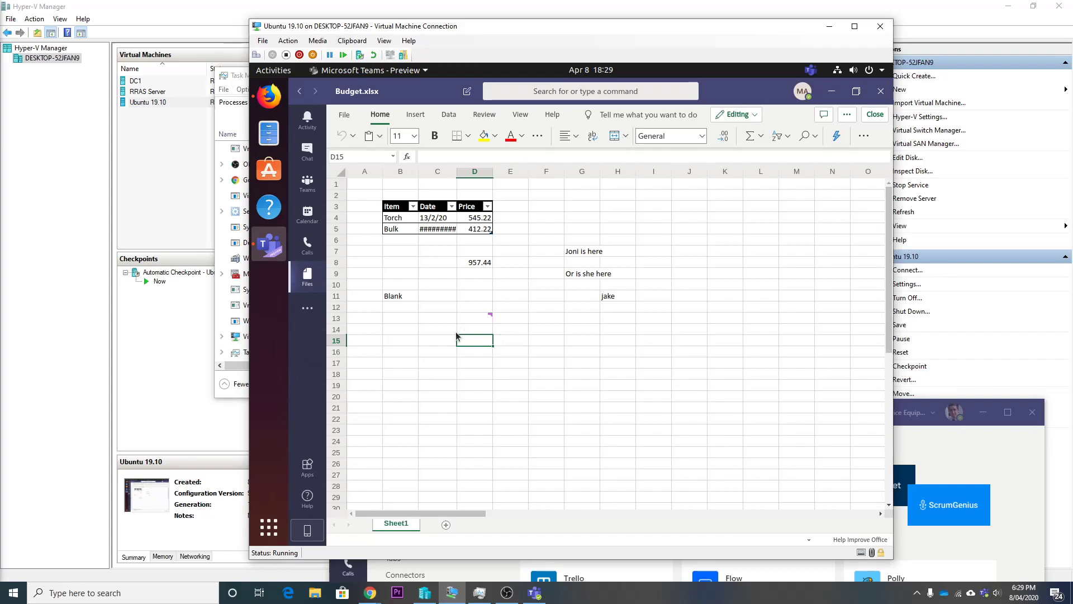
drag(447, 341, 489, 340)
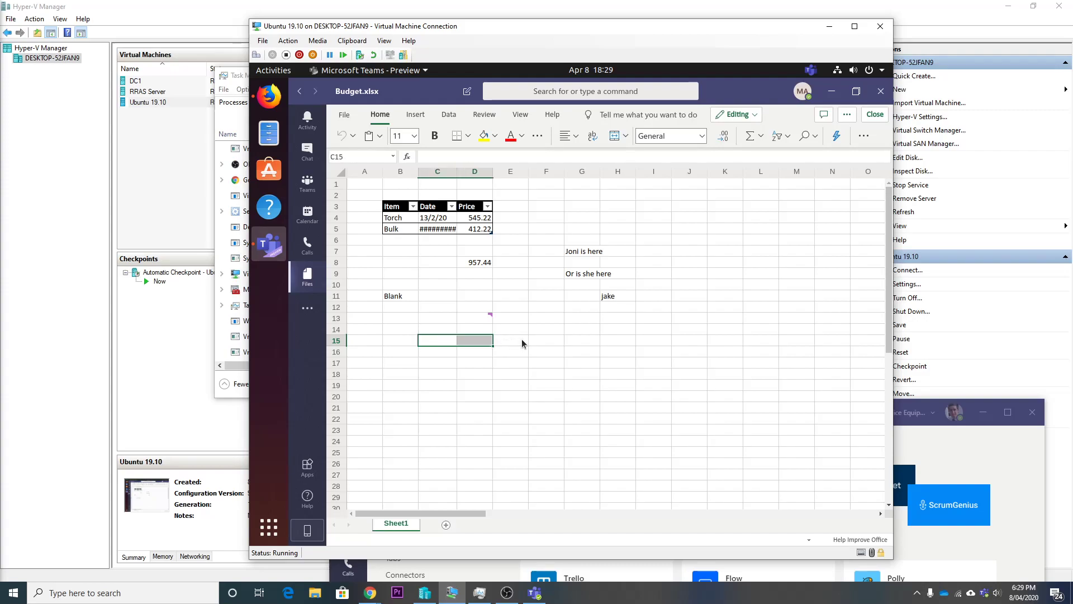